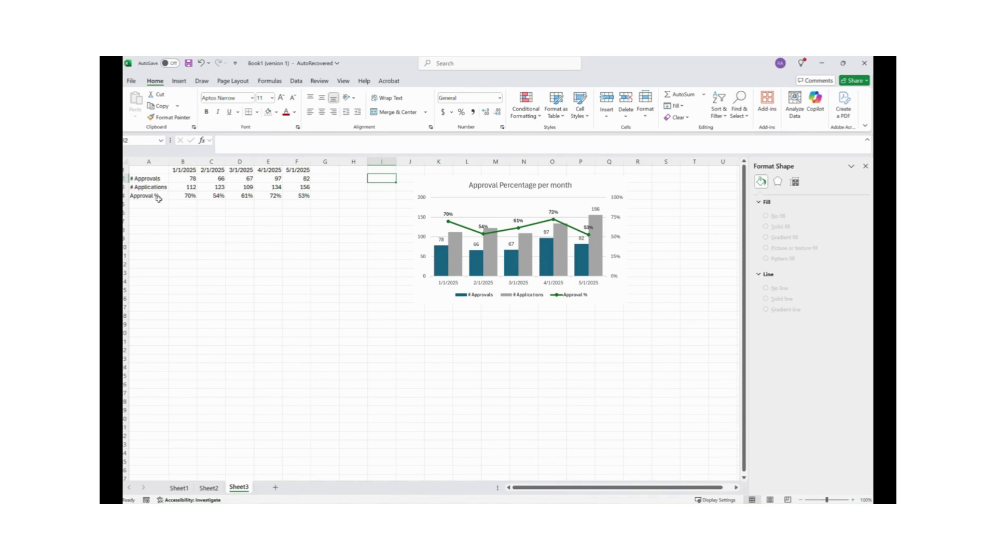
# - Insert a 2-D clustered column chart from the data in A1:F4 and place it below the table
pyautogui.click(179, 200)
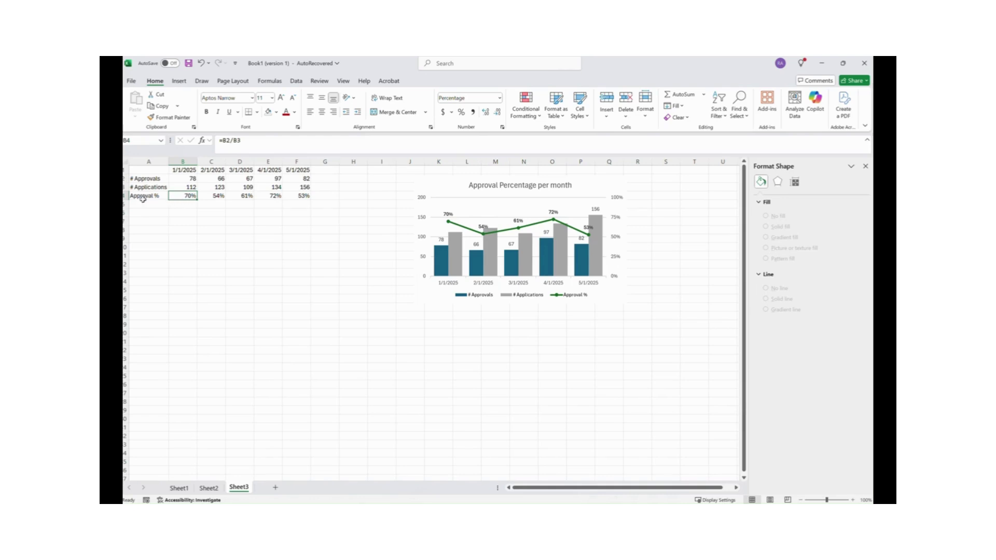
pyautogui.click(207, 221)
pyautogui.moveTo(150, 171); pyautogui.dragTo(302, 192)
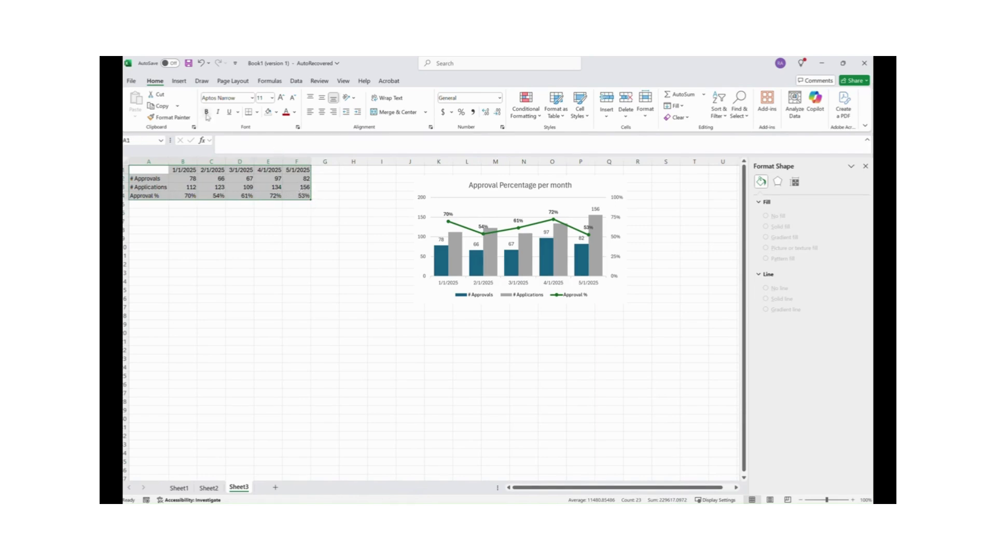
pyautogui.click(179, 81)
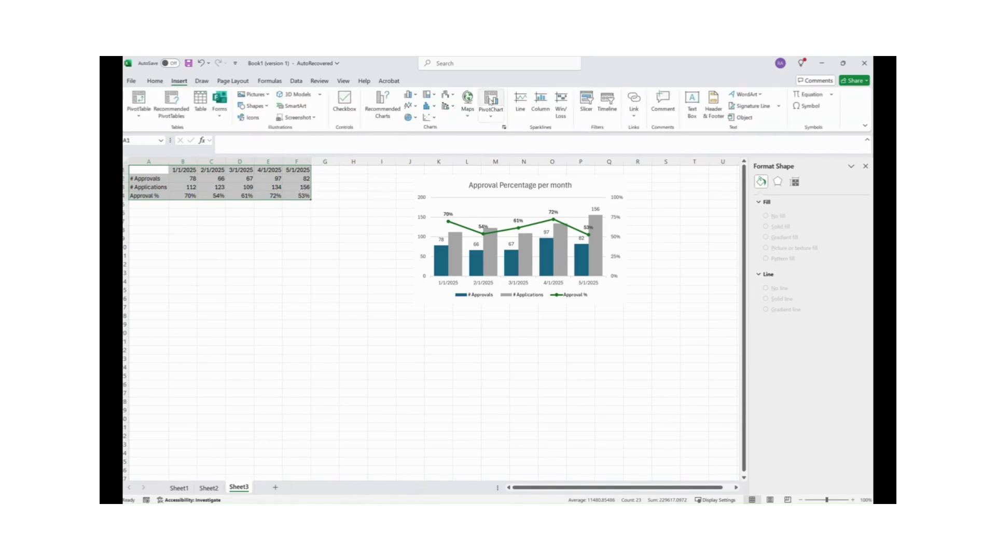
pyautogui.click(408, 96)
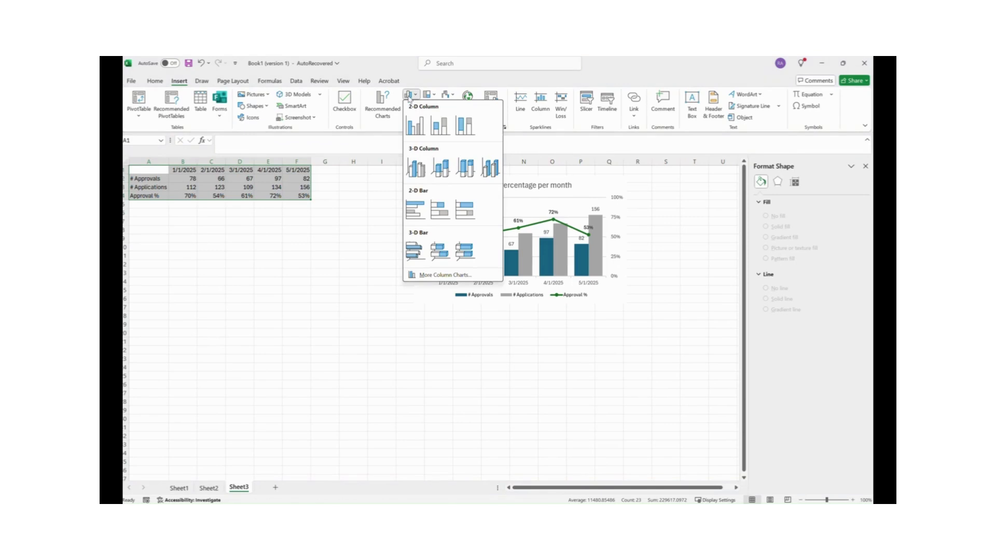
pyautogui.click(413, 129)
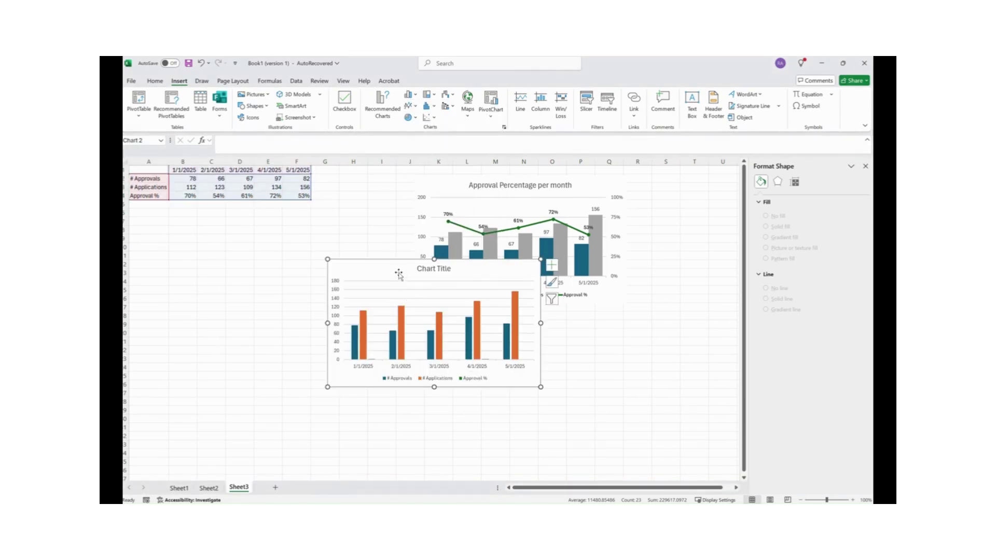
pyautogui.moveTo(395, 270); pyautogui.dragTo(240, 238)
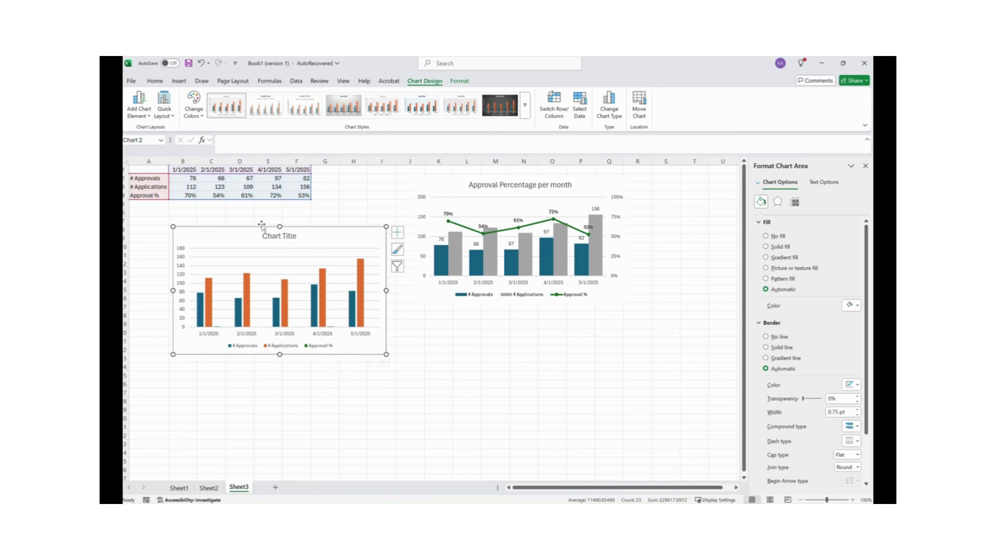
# - Overwrite the 1/1/2025 Approval % in cell B4 with 700% to make that series' column easier to select
pyautogui.click(334, 333)
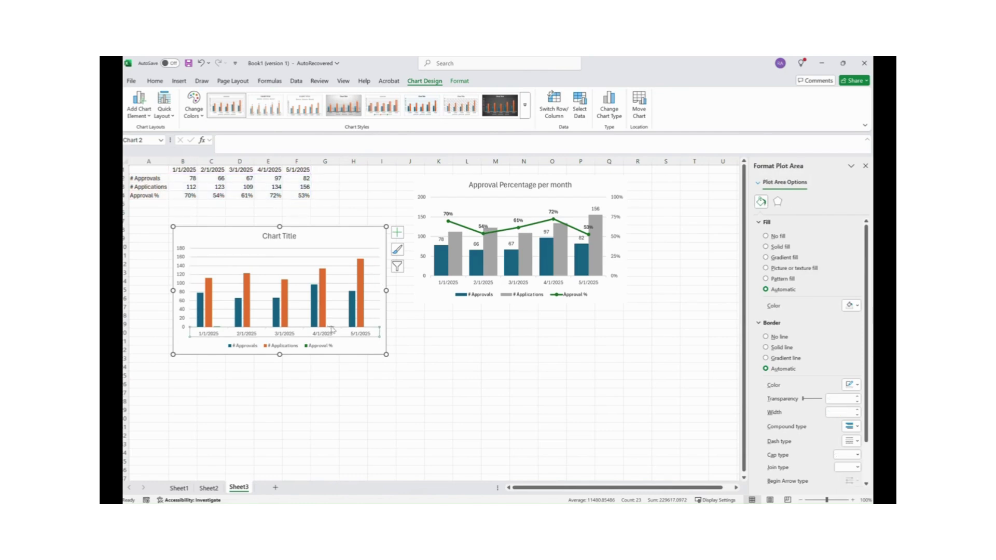
pyautogui.click(333, 330)
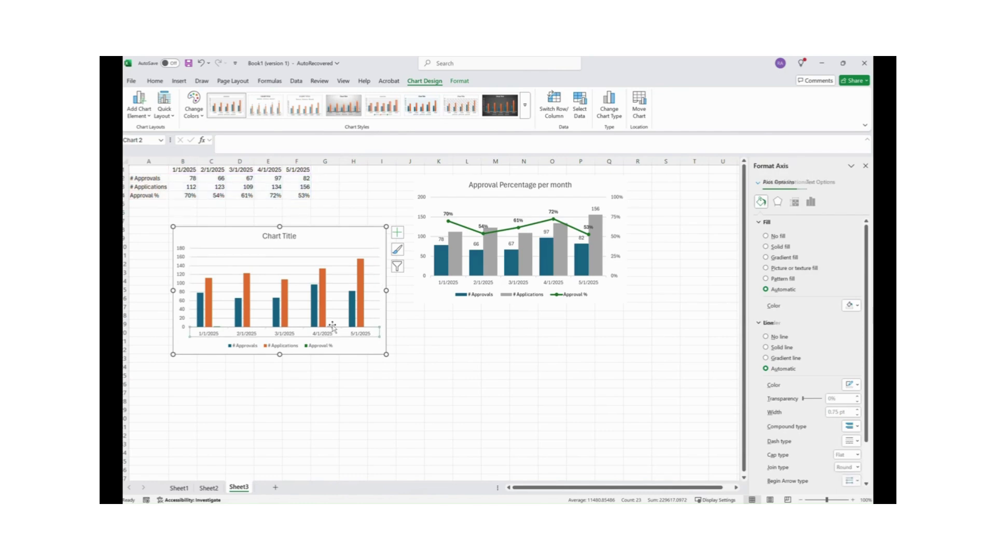
pyautogui.click(188, 196)
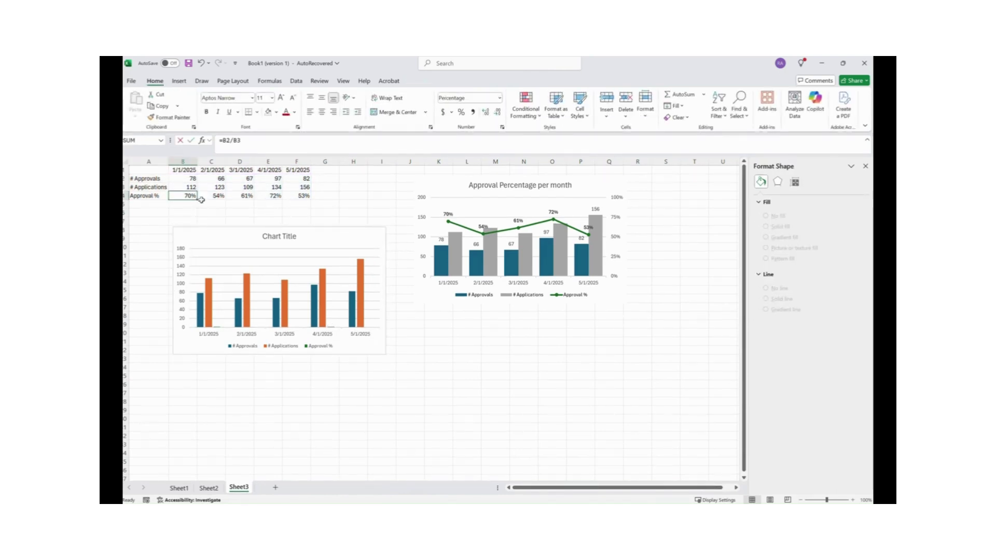
pyautogui.write('7')
pyautogui.press('Return')
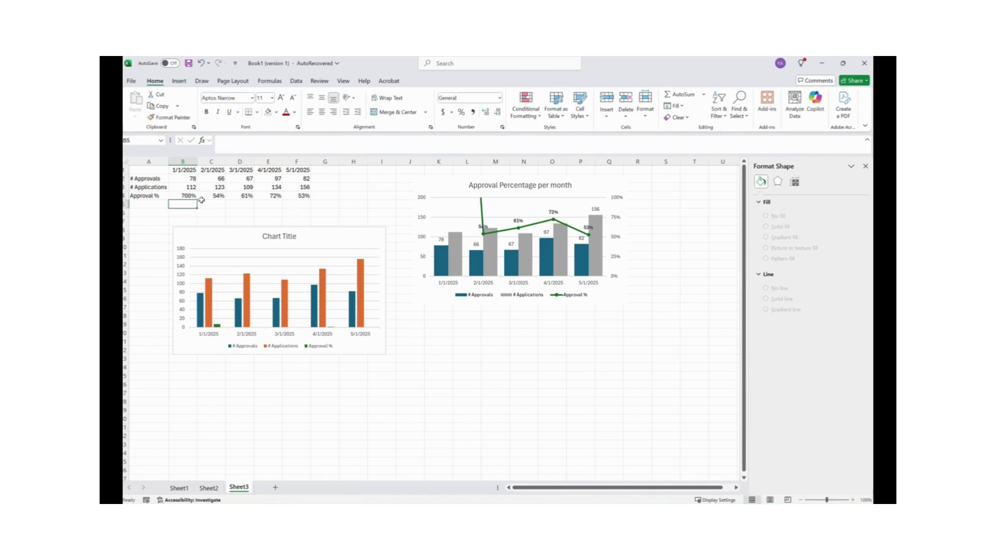
pyautogui.click(188, 195)
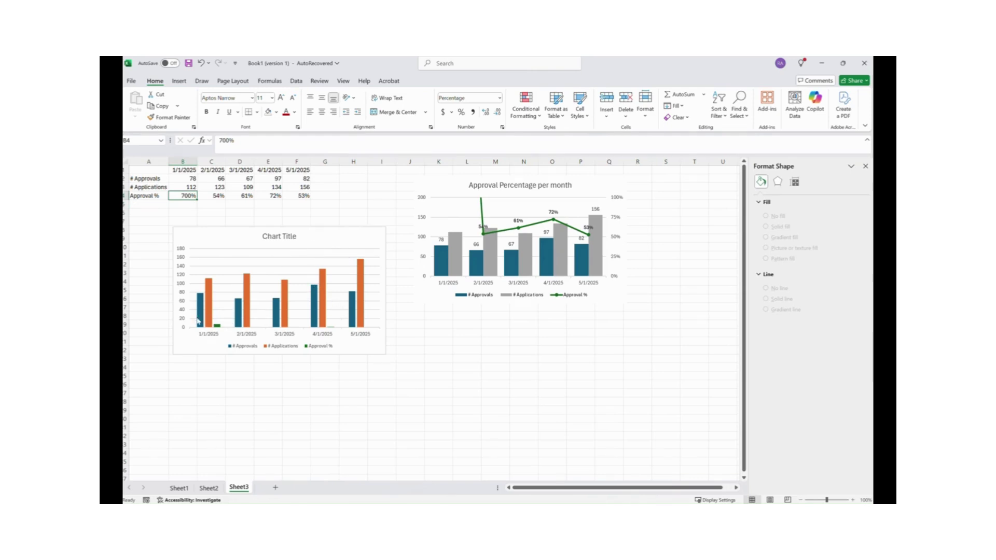
# - Change the Approval % series in the new chart to Stacked Line with Markers on the secondary axis
pyautogui.click(218, 326)
pyautogui.click(219, 327)
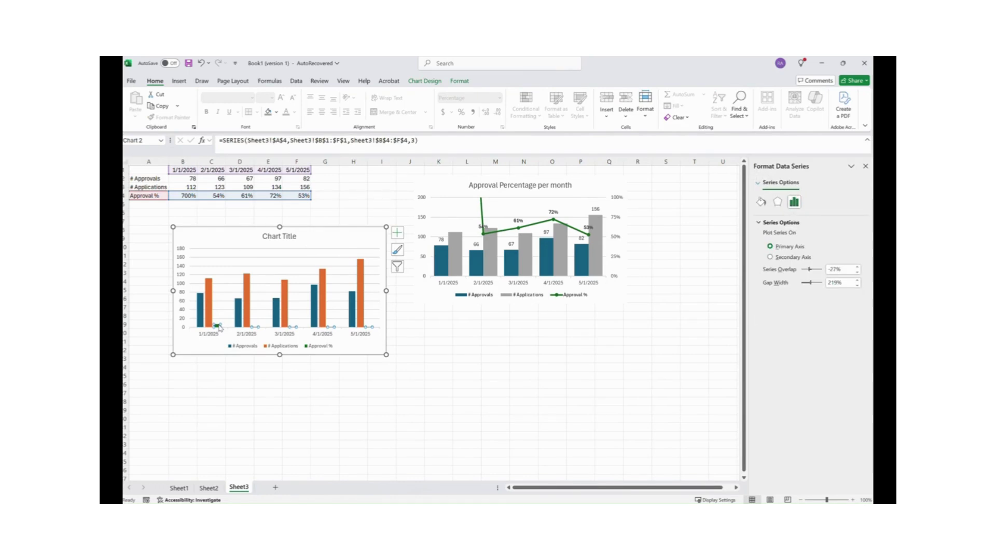
pyautogui.rightClick(220, 328)
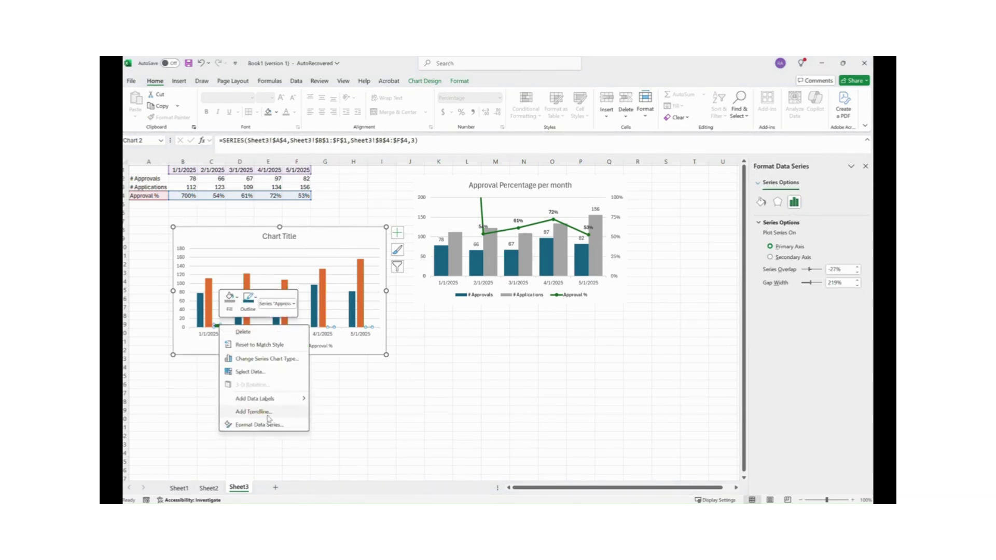
pyautogui.click(285, 363)
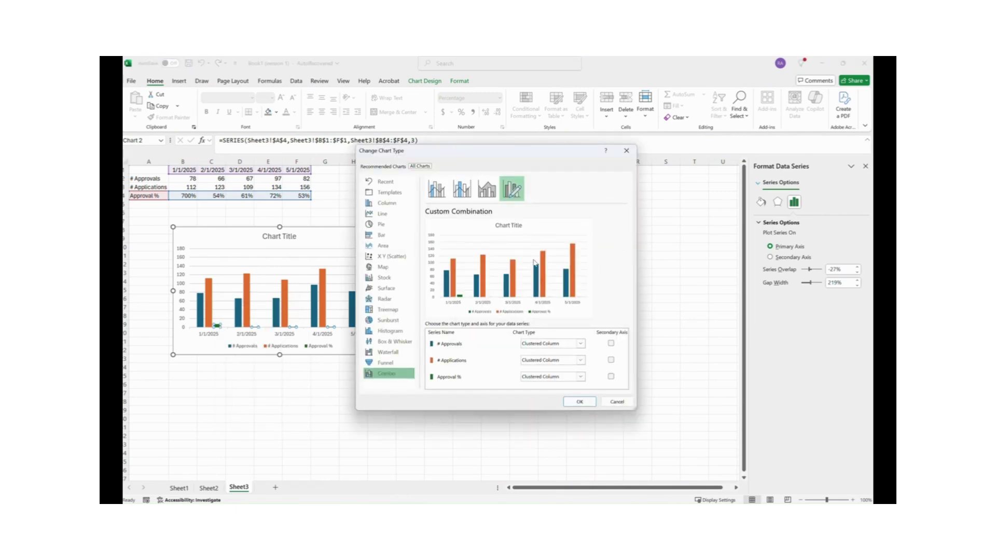
pyautogui.click(581, 377)
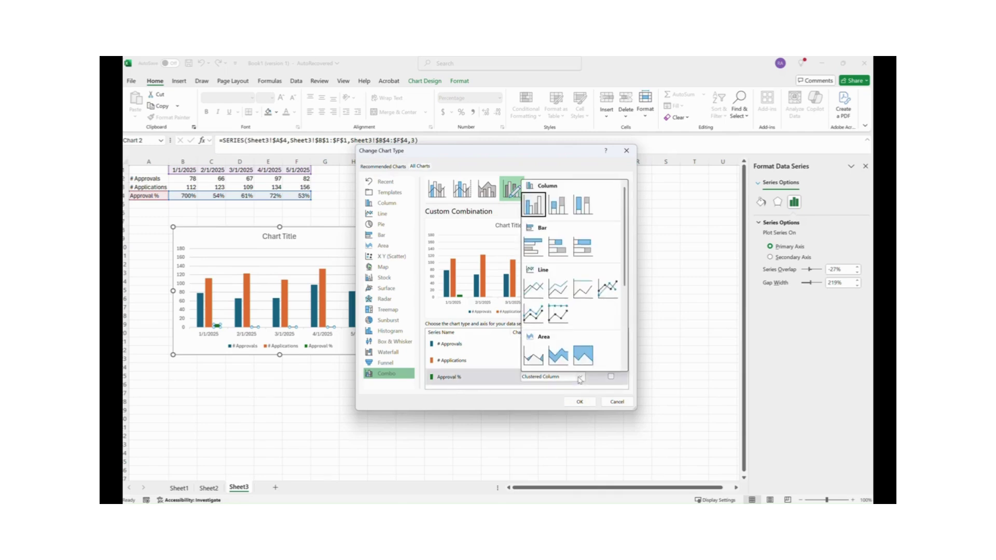
pyautogui.click(539, 318)
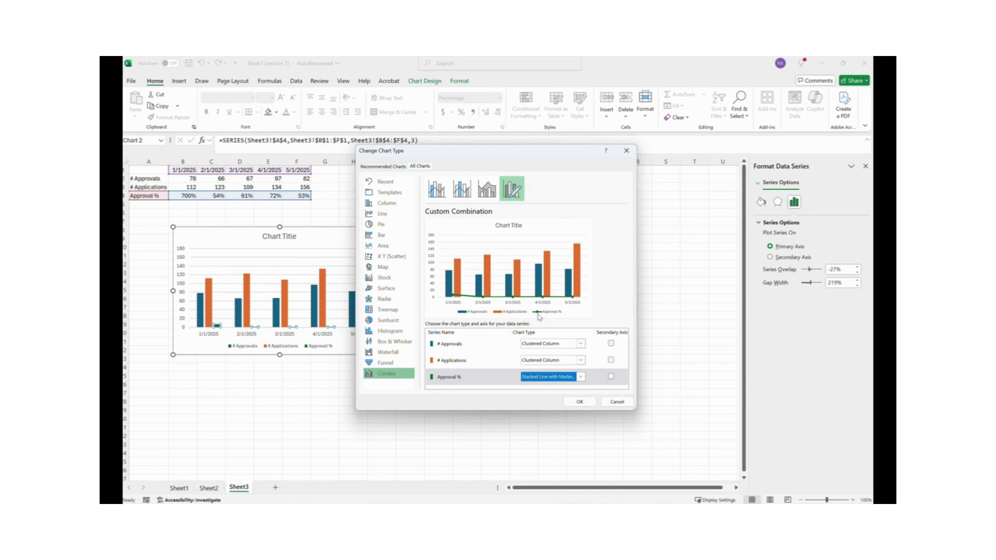
pyautogui.click(611, 376)
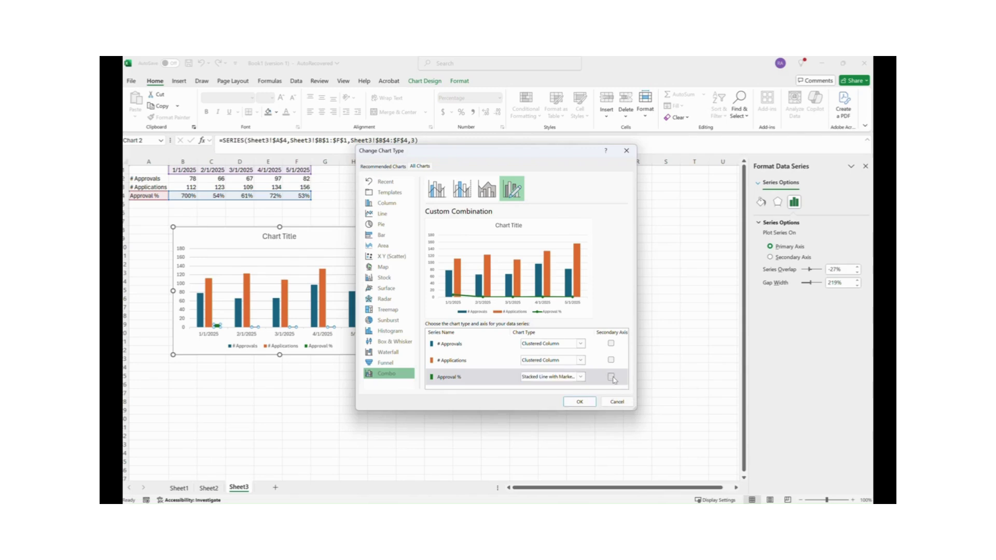
pyautogui.click(588, 406)
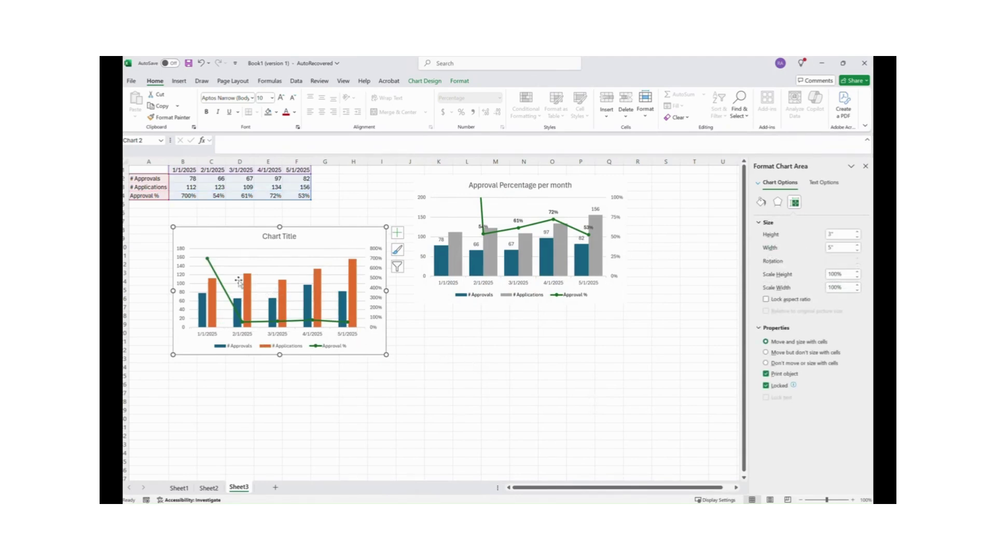
# - Restore the approval percentage formula in B4 by filling it back from C4
pyautogui.click(204, 196)
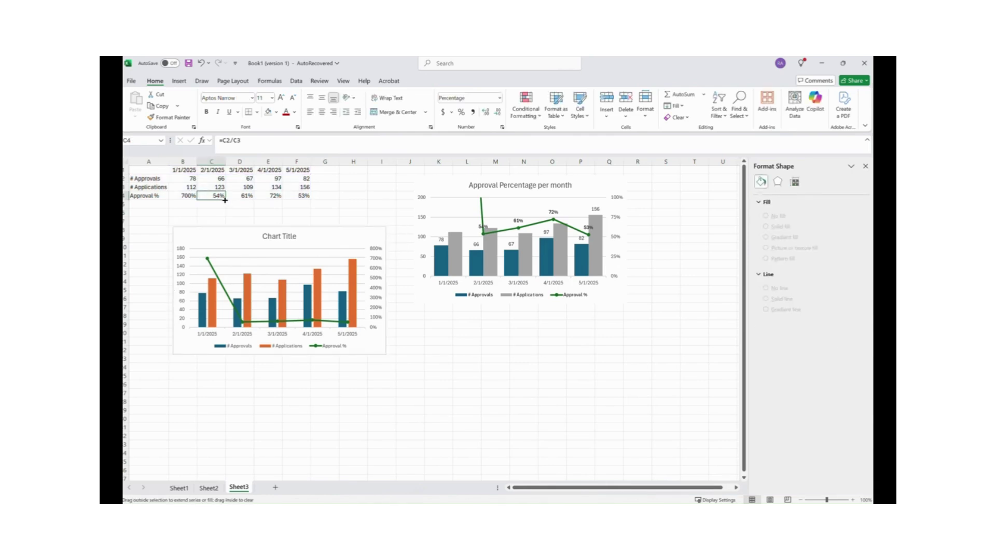
pyautogui.moveTo(225, 200); pyautogui.dragTo(180, 197)
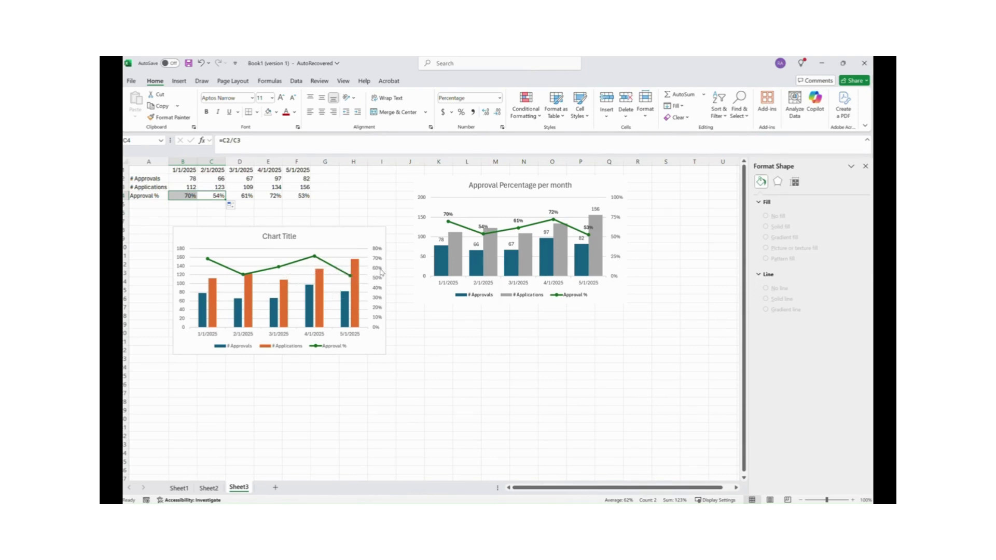
# - Set the new chart's primary vertical axis maximum to 200 and its major unit to 50
pyautogui.click(181, 253)
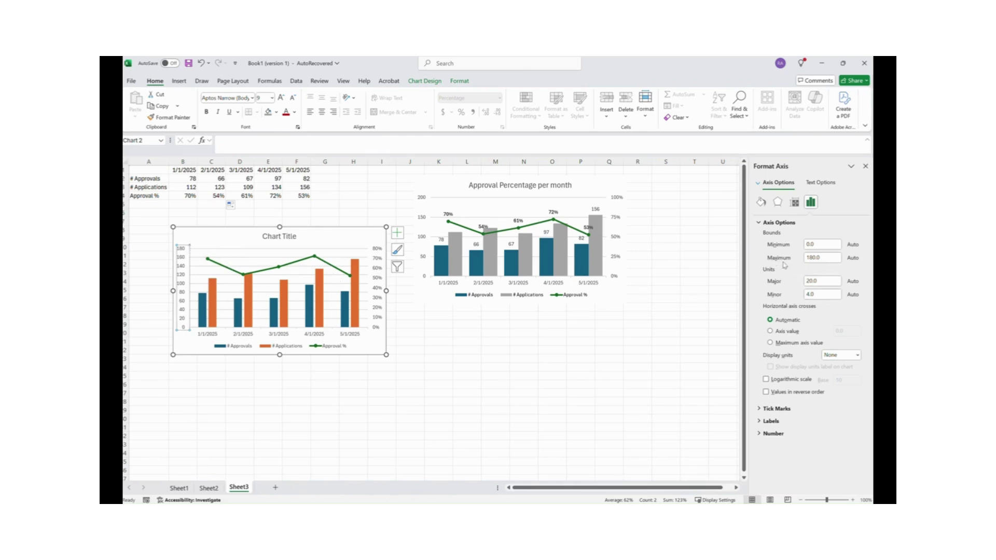
pyautogui.doubleClick(823, 258)
pyautogui.write('200')
pyautogui.click(330, 238)
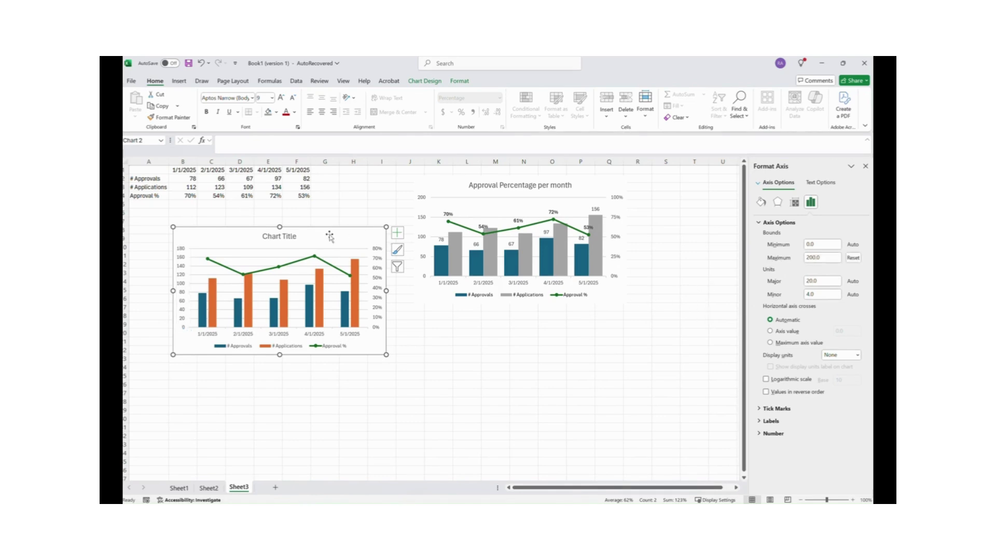
pyautogui.click(186, 244)
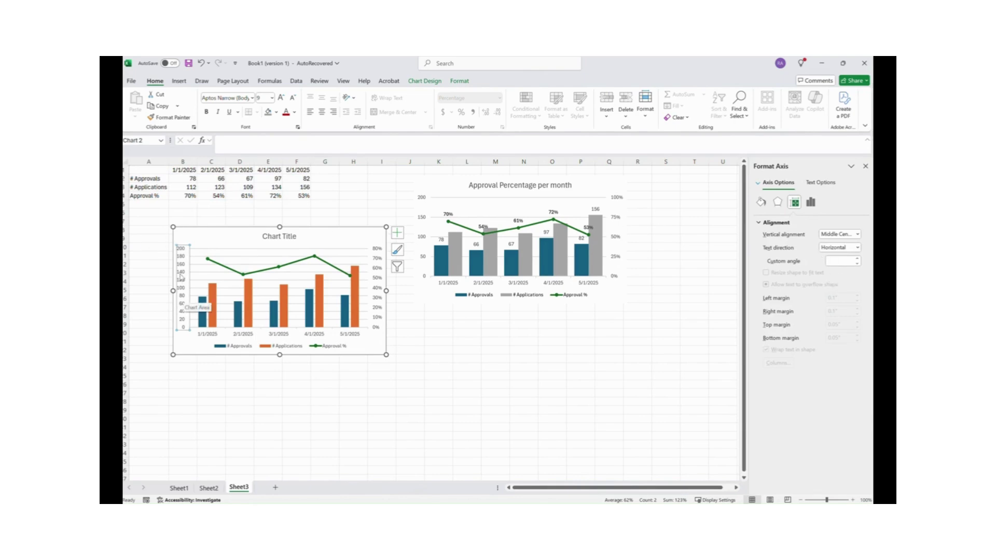
pyautogui.click(495, 295)
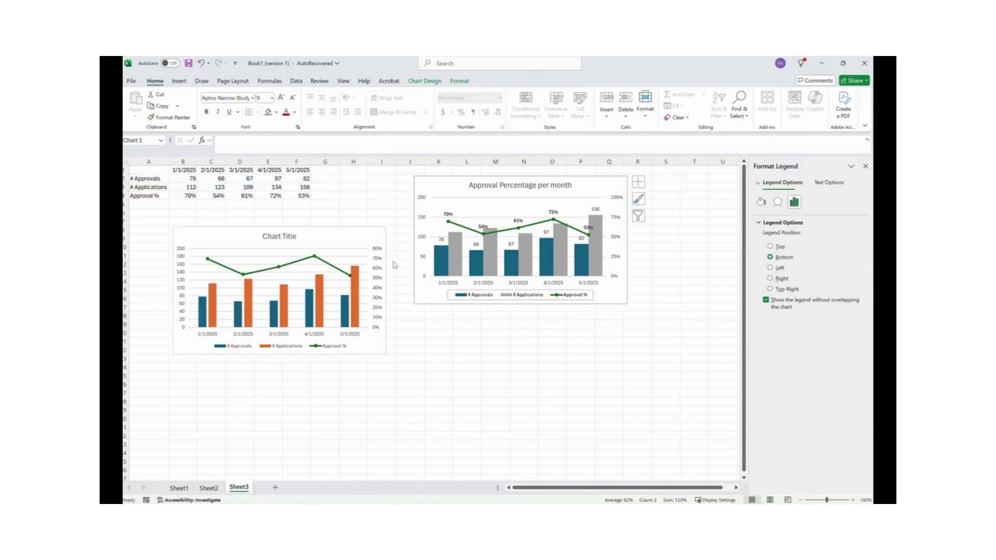
pyautogui.click(189, 252)
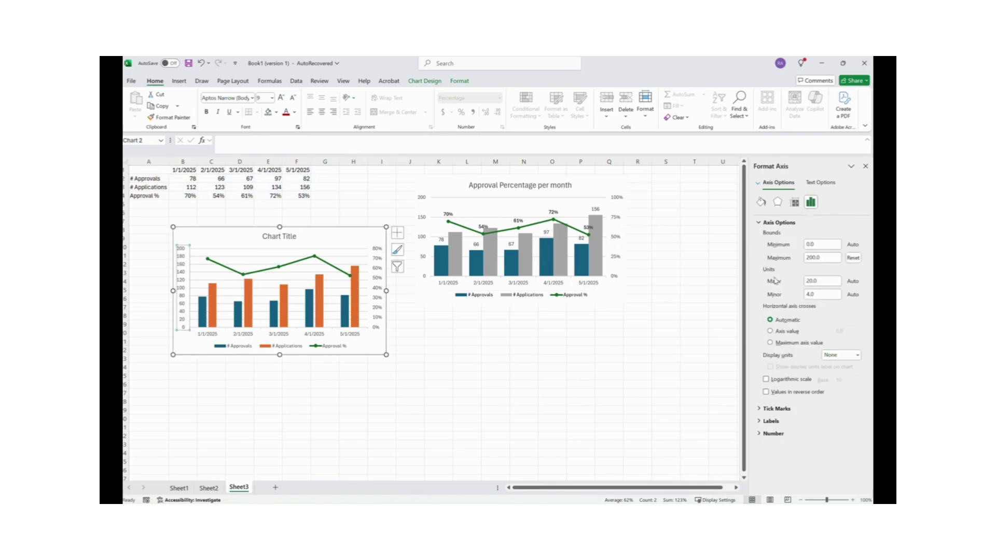
pyautogui.doubleClick(822, 281)
pyautogui.write('50')
pyautogui.click(525, 324)
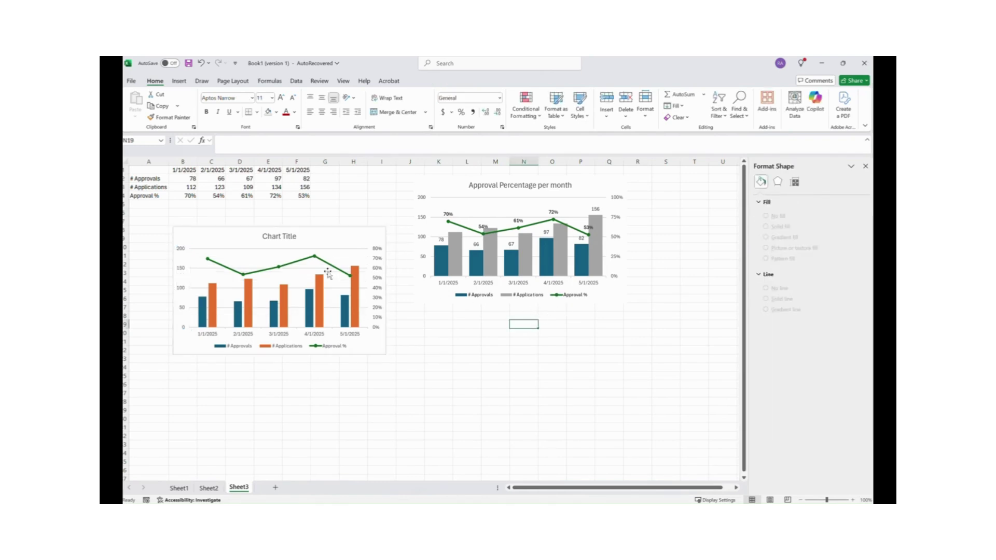
# - Set the new chart's secondary vertical axis maximum to 1.0 and its major unit to 0.25
pyautogui.click(377, 252)
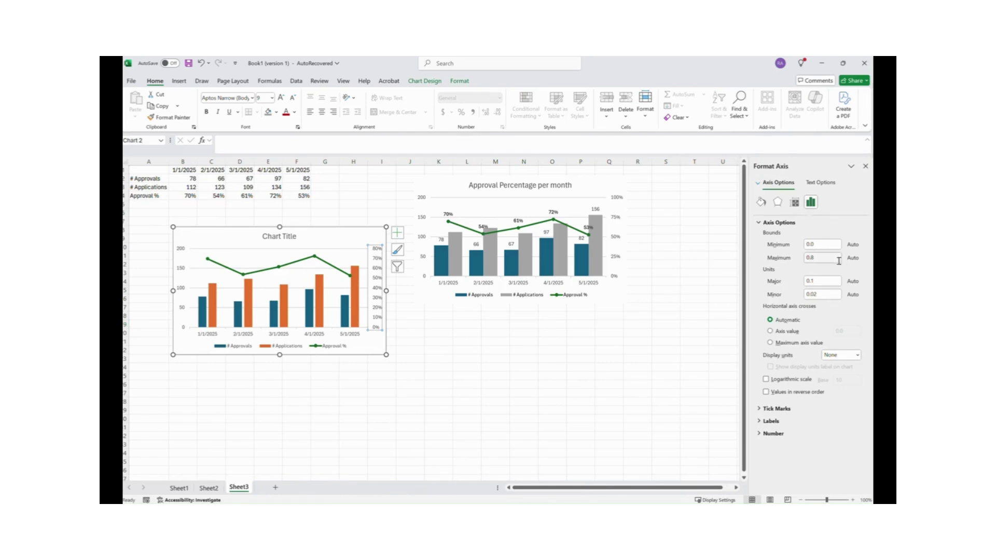
pyautogui.click(834, 259)
pyautogui.click(822, 282)
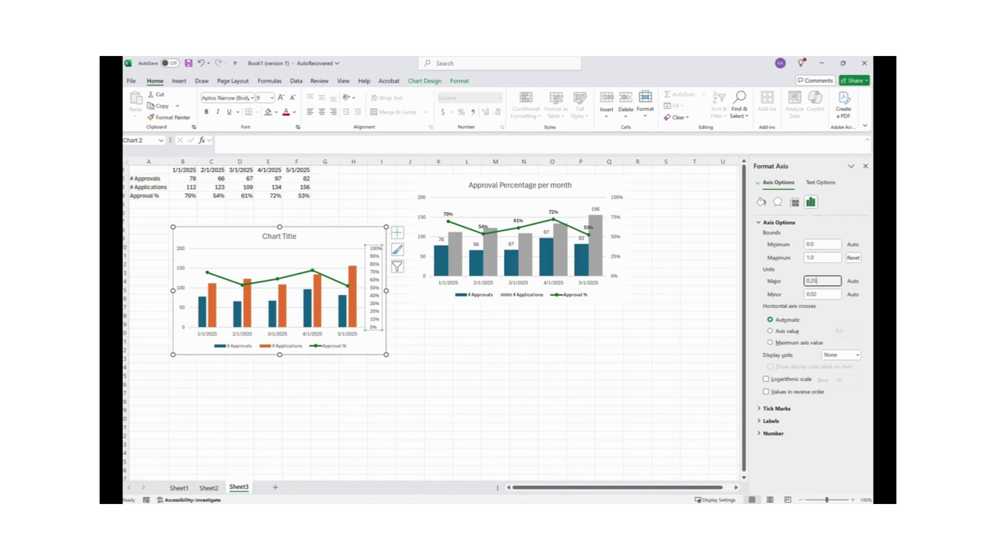
pyautogui.click(515, 374)
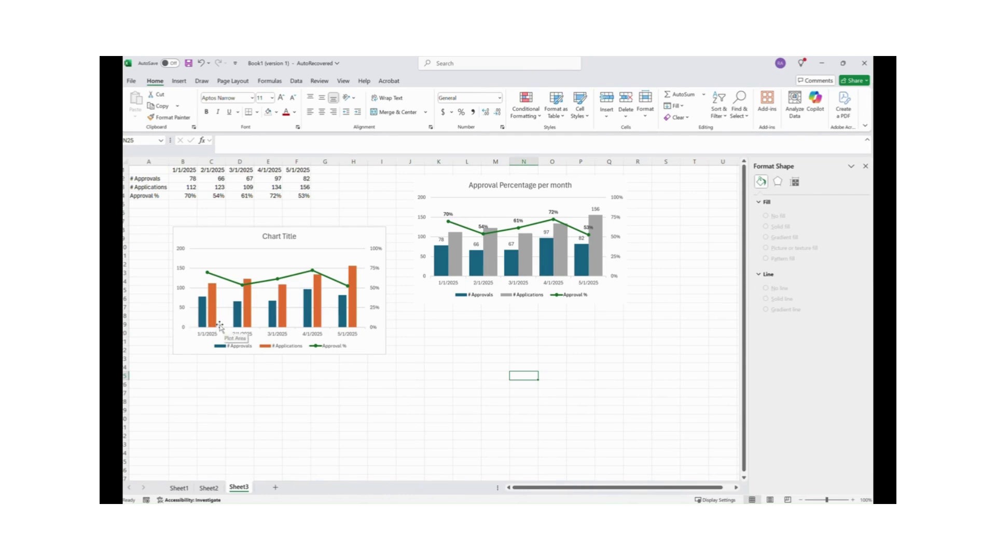
# - Fill the # Applications columns in the new chart with gray
pyautogui.click(213, 305)
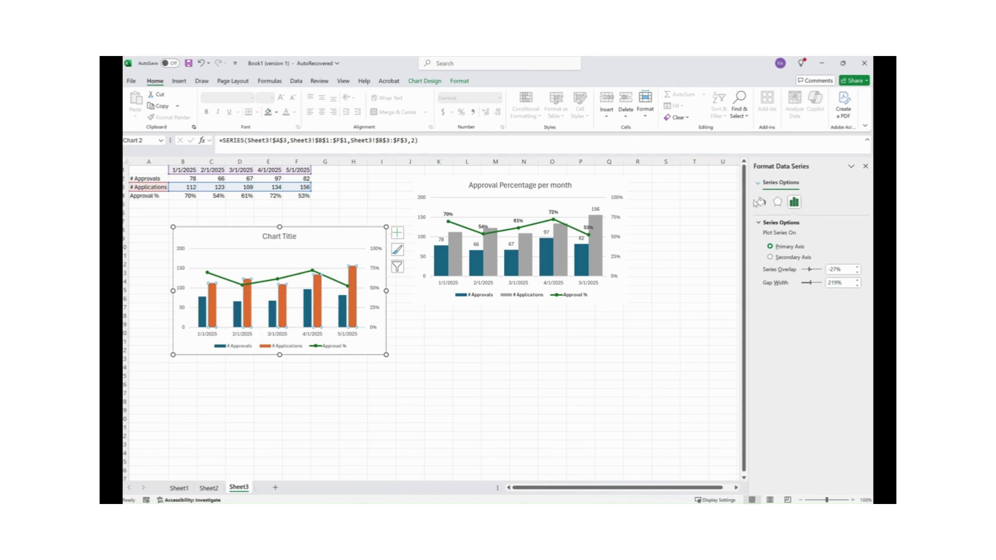
pyautogui.rightClick(355, 284)
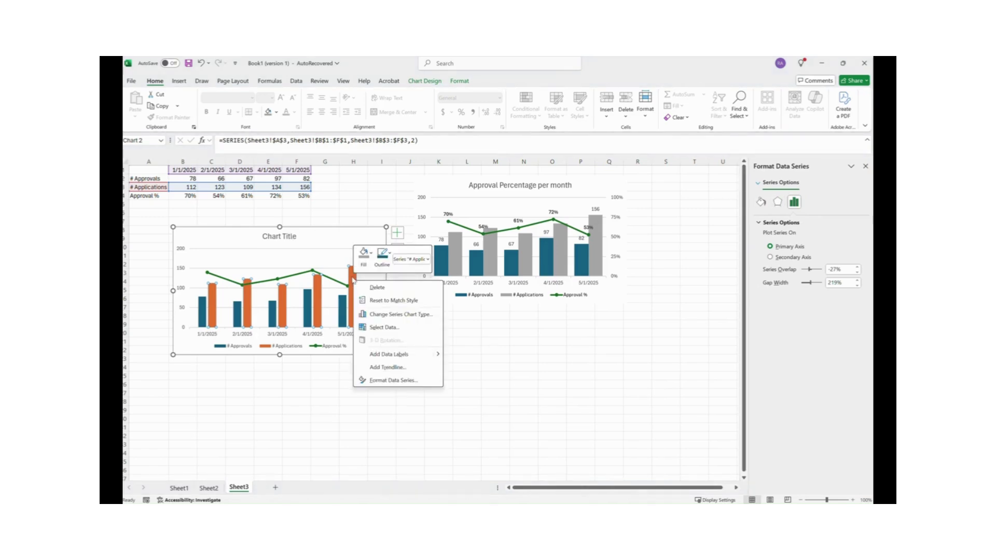
pyautogui.click(372, 256)
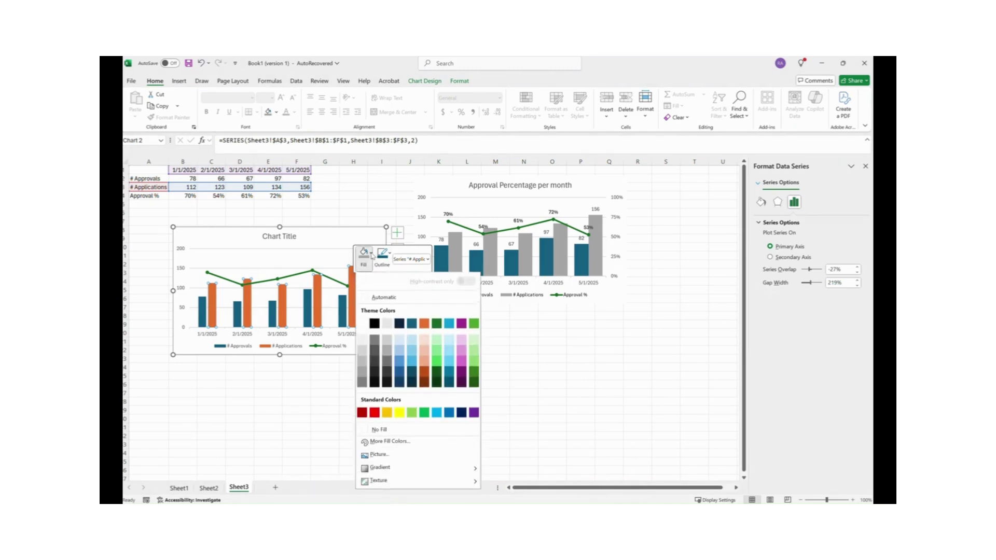
pyautogui.click(364, 374)
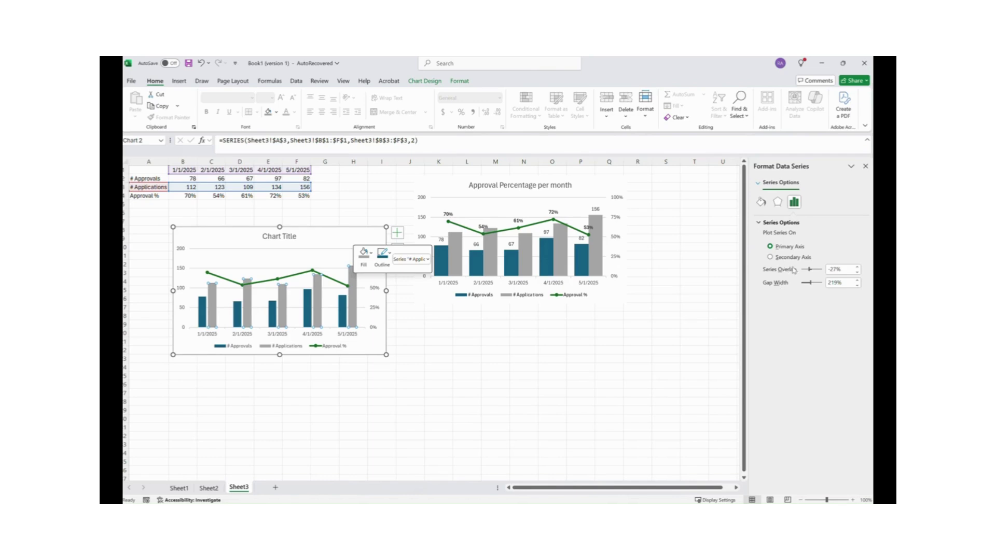
# - Set the series overlap of the new chart's columns to 0%
pyautogui.click(857, 267)
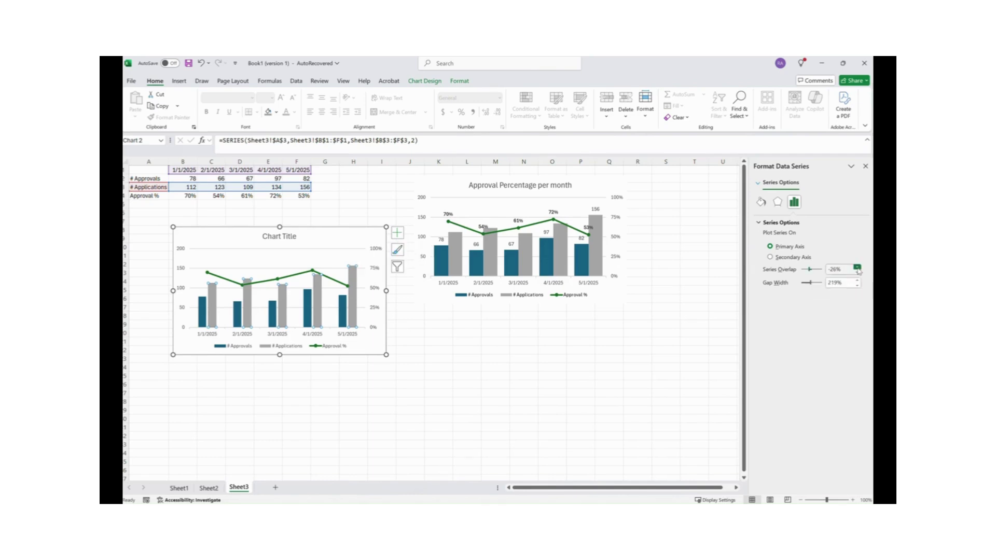
pyautogui.click(858, 267)
pyautogui.click(858, 267)
pyautogui.click(858, 267)
pyautogui.click(858, 267)
pyautogui.click(858, 267)
pyautogui.click(857, 267)
pyautogui.click(857, 267)
pyautogui.click(857, 268)
pyautogui.click(858, 268)
pyautogui.click(858, 267)
pyautogui.click(857, 267)
pyautogui.click(857, 267)
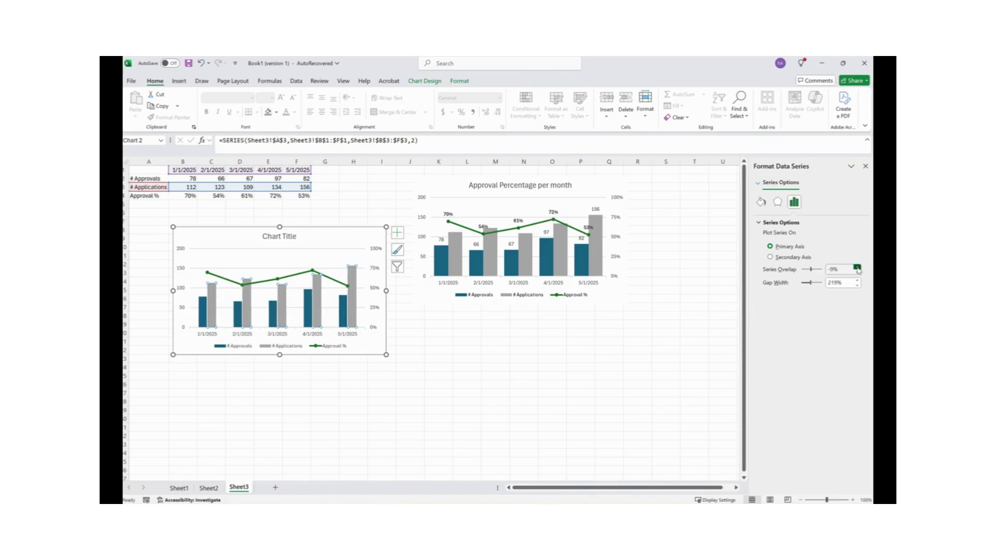
pyautogui.click(858, 267)
pyautogui.click(857, 268)
pyautogui.click(857, 267)
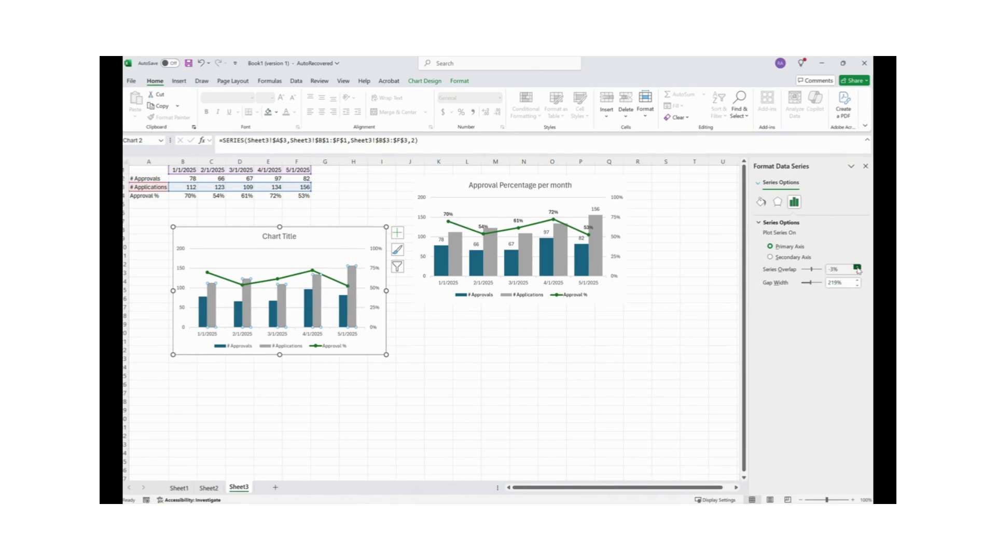
pyautogui.click(858, 267)
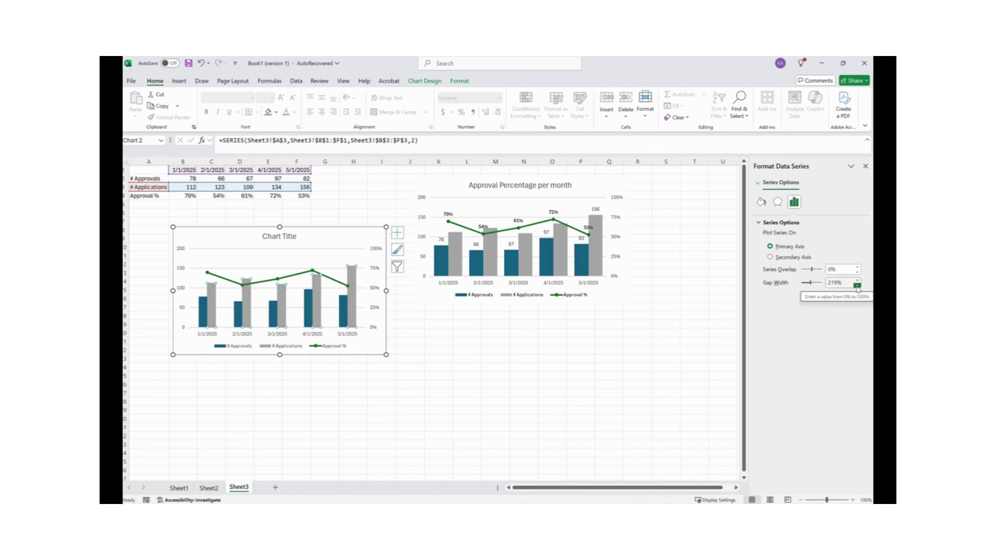
# - Set the gap width of the new chart's columns to 50%
pyautogui.click(857, 285)
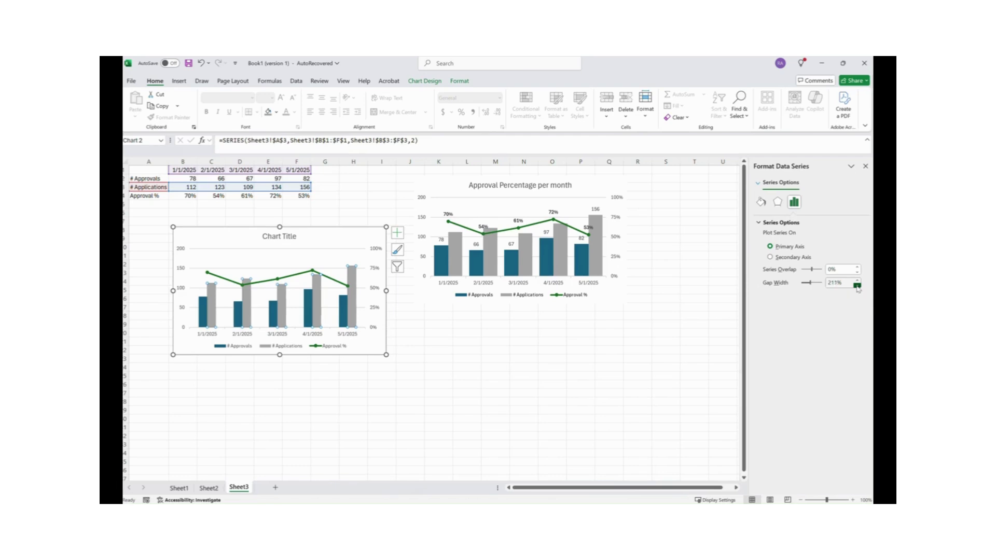
pyautogui.click(857, 285)
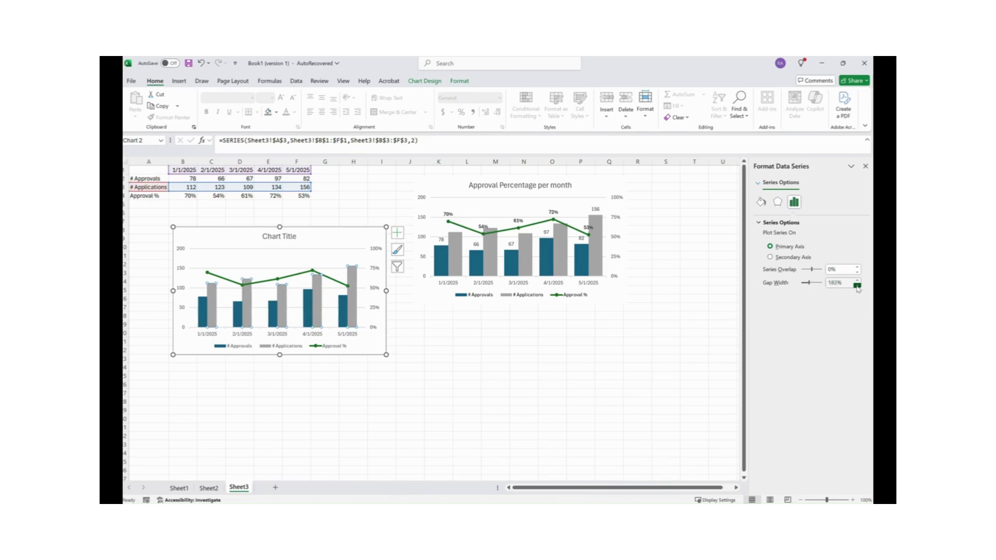
pyautogui.click(857, 285)
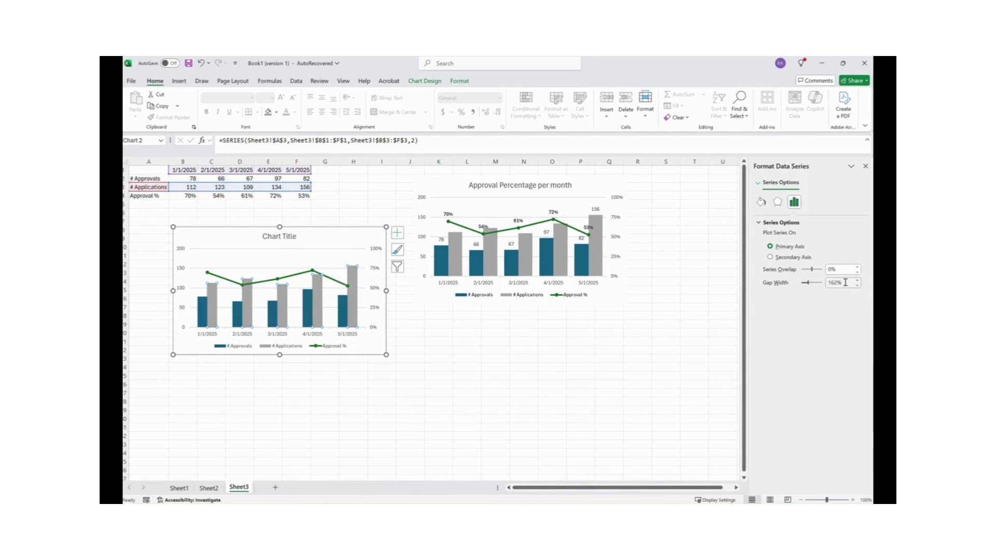
pyautogui.write('50')
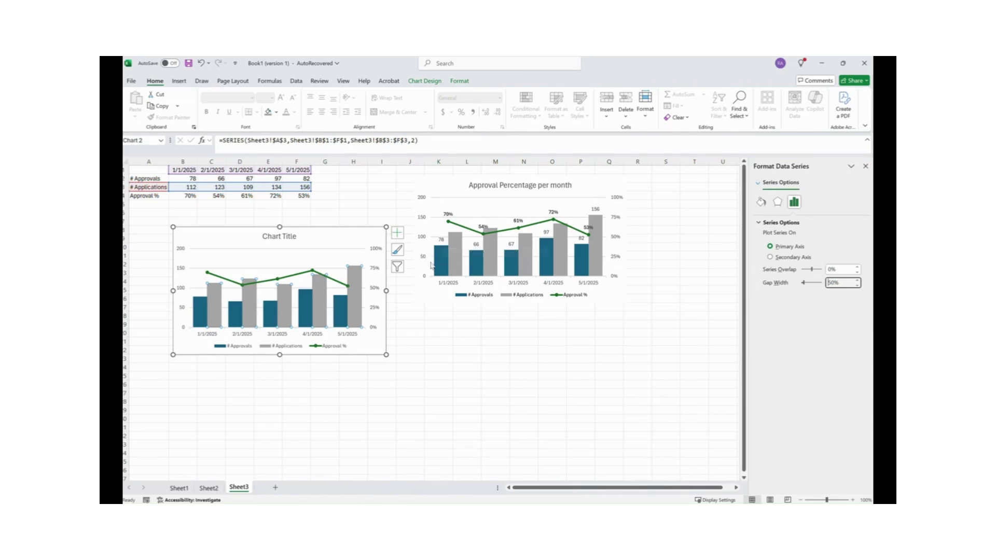
# - Add data labels to the # Approvals and # Applications columns in the new chart
pyautogui.click(200, 307)
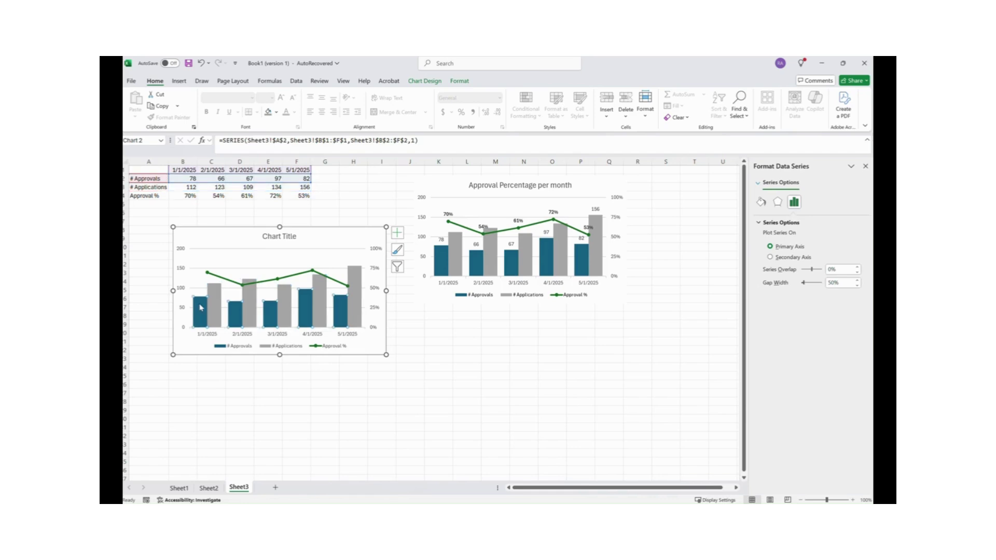
pyautogui.rightClick(201, 307)
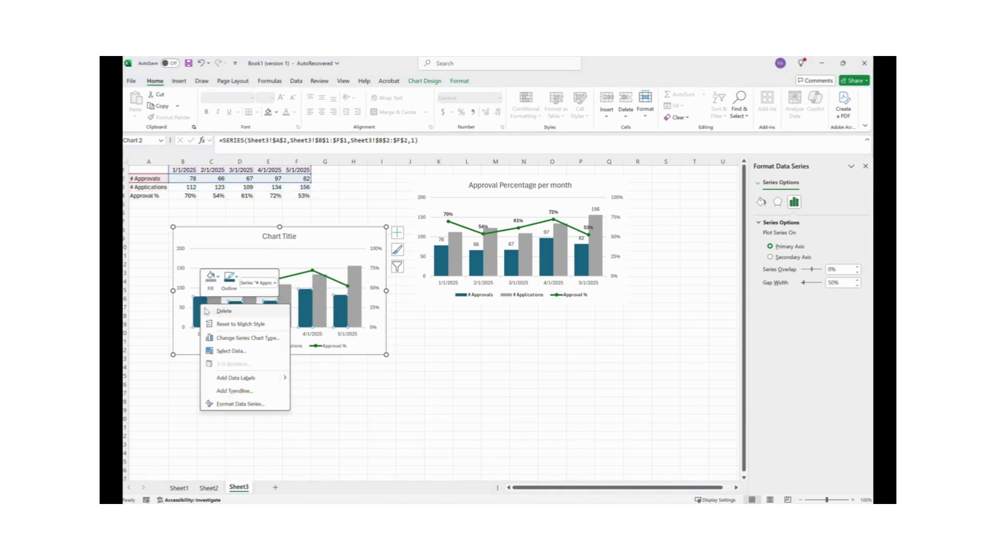
pyautogui.click(255, 380)
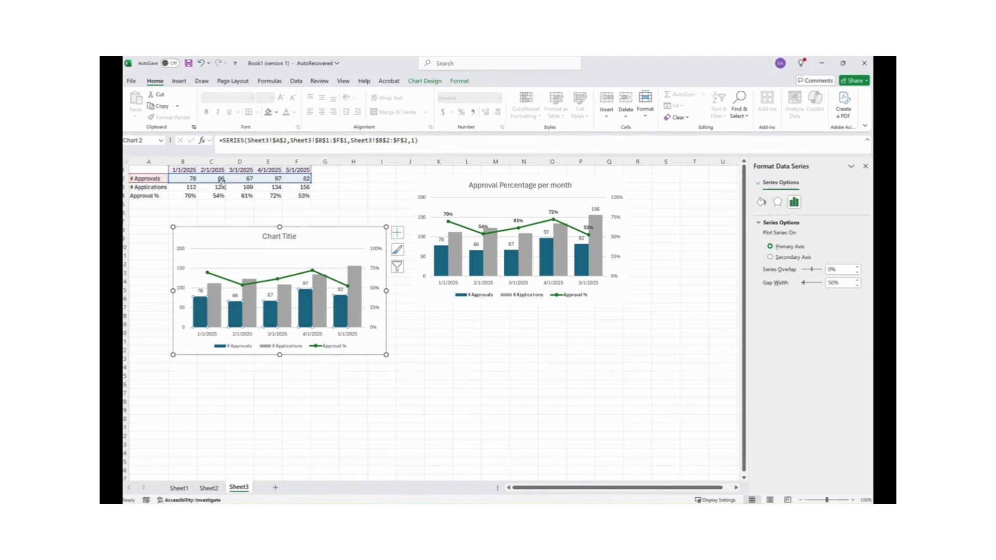
pyautogui.click(218, 298)
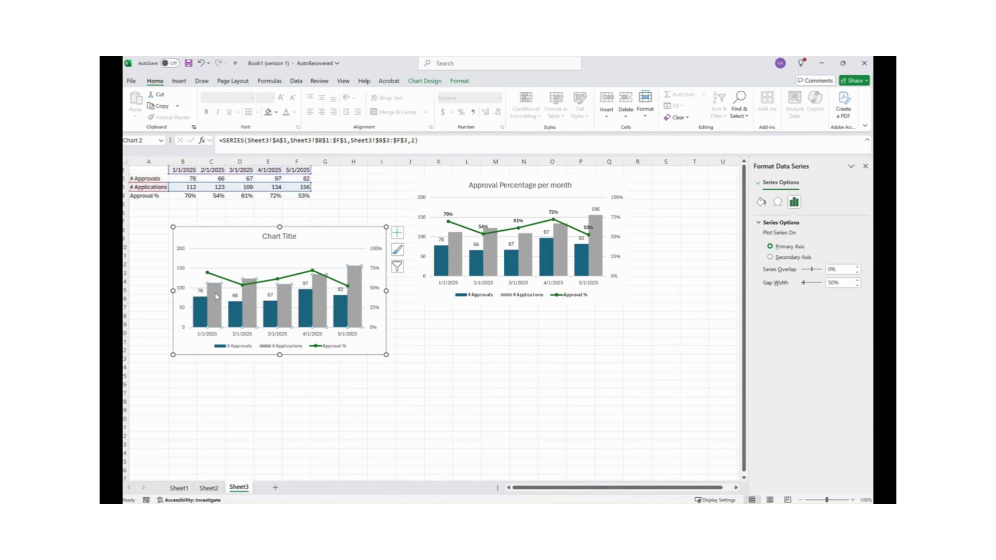
pyautogui.rightClick(217, 297)
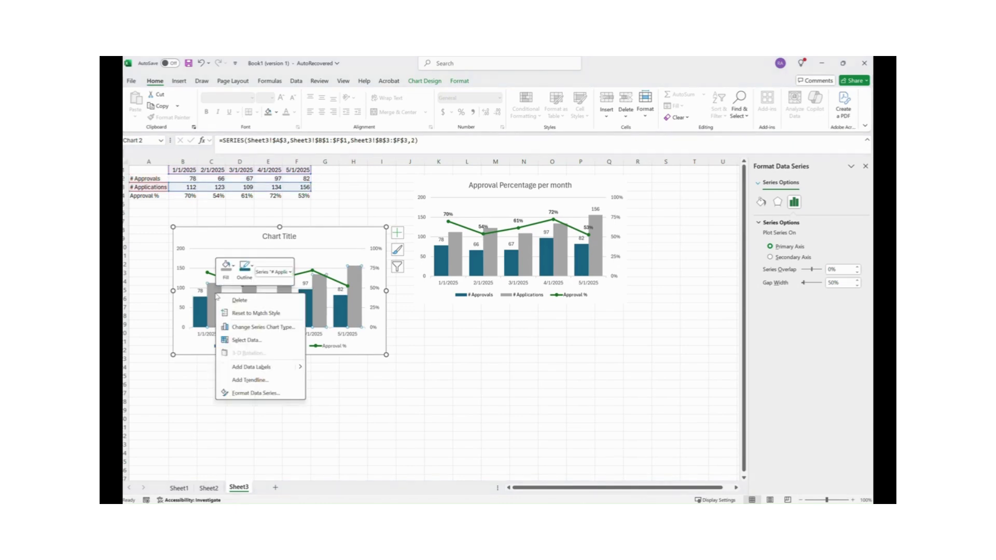
pyautogui.click(256, 368)
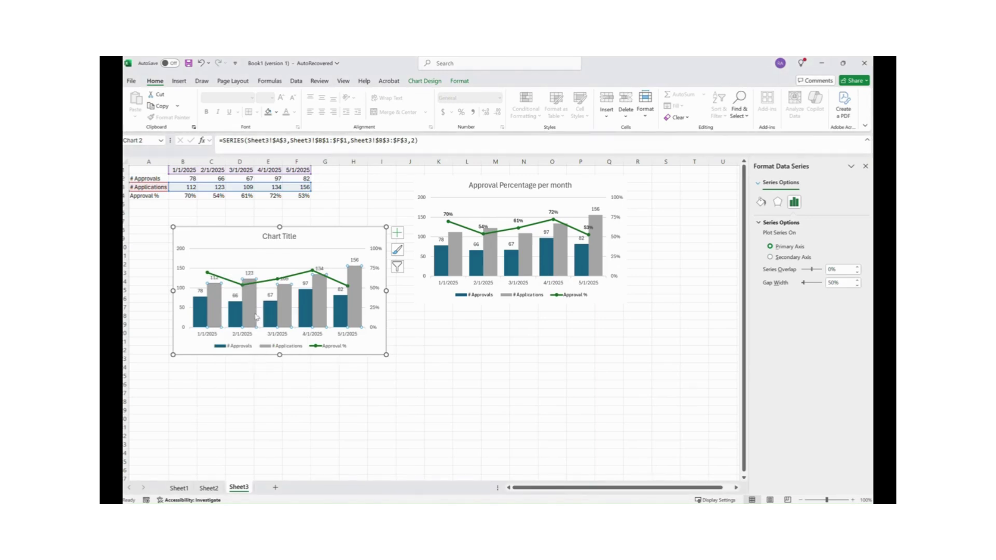
# - Add a data label to only the 5/1/2025 point of the new chart's Approval % line
pyautogui.click(349, 286)
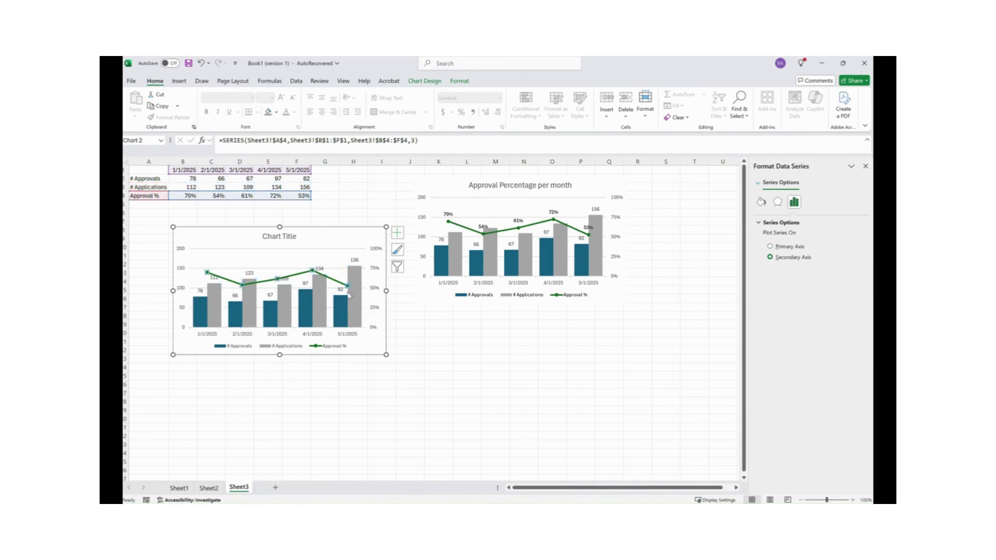
pyautogui.moveTo(350, 292)
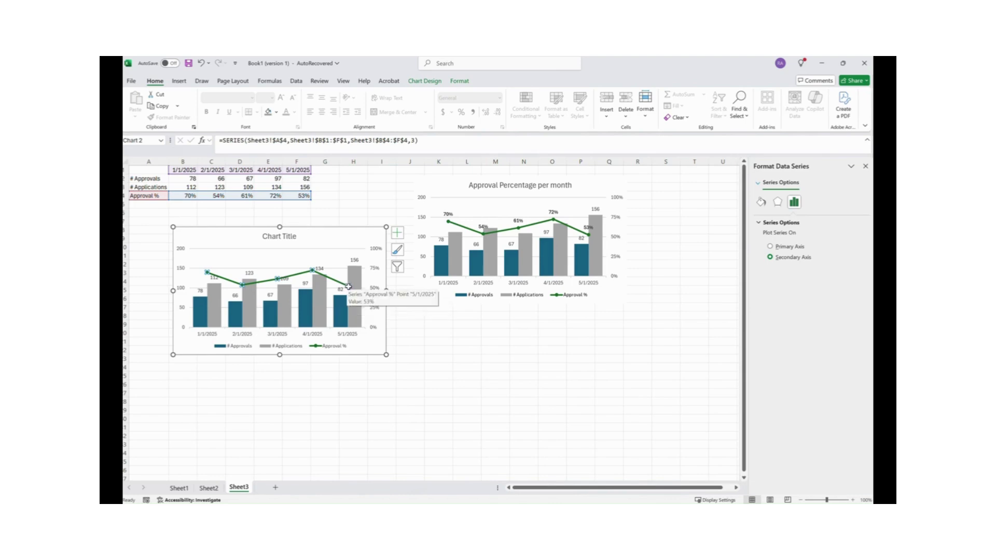
pyautogui.click(349, 287)
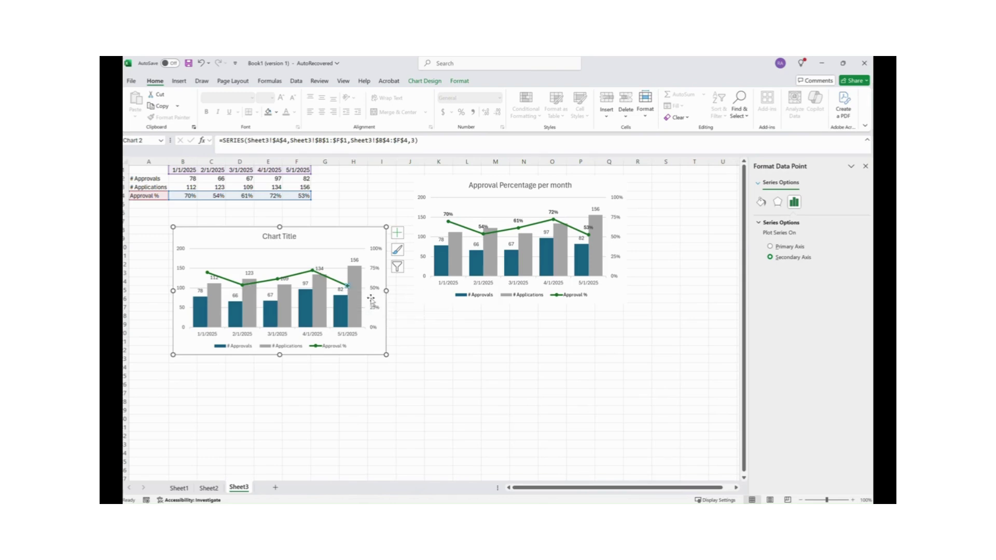
pyautogui.rightClick(348, 288)
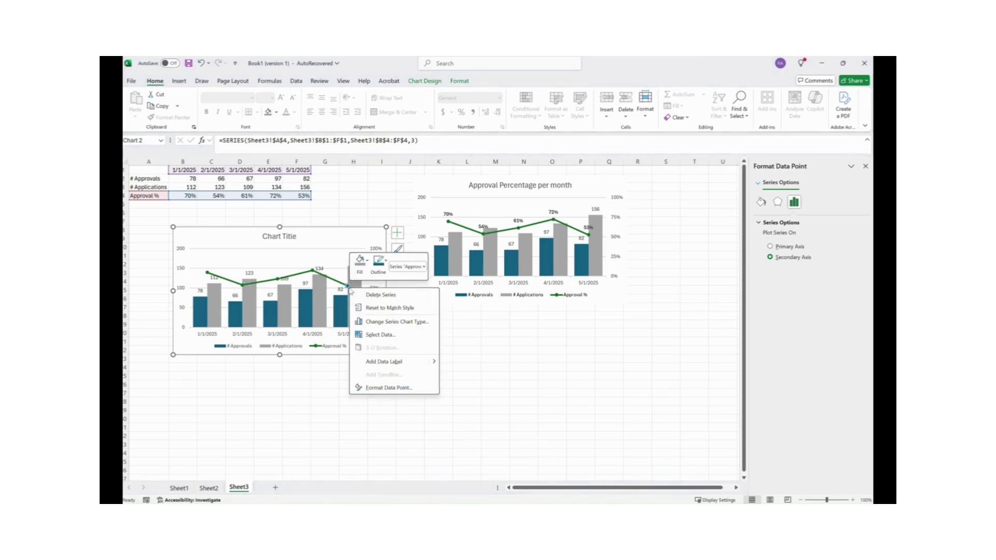
pyautogui.click(385, 366)
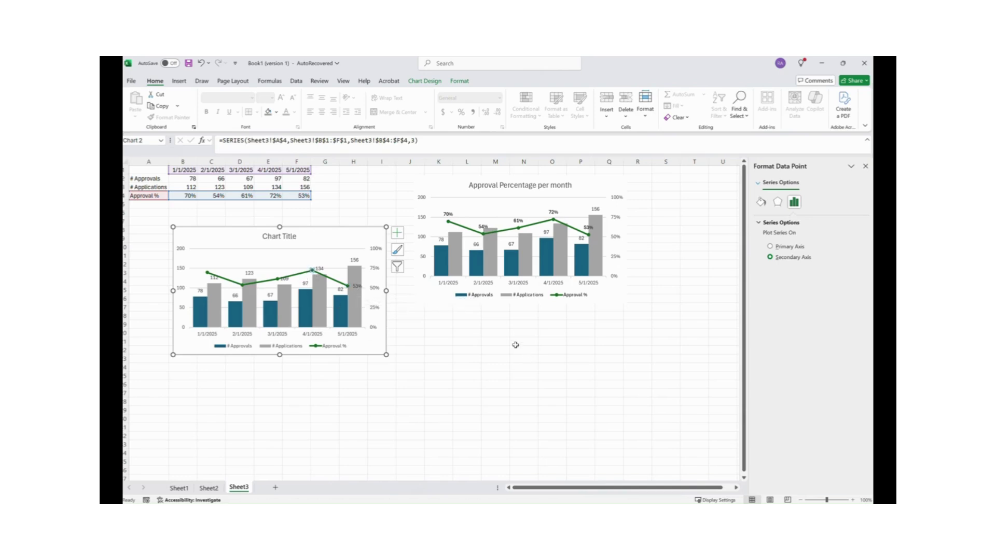
# - Try to take the Approval % data label's text from cell values
pyautogui.click(410, 341)
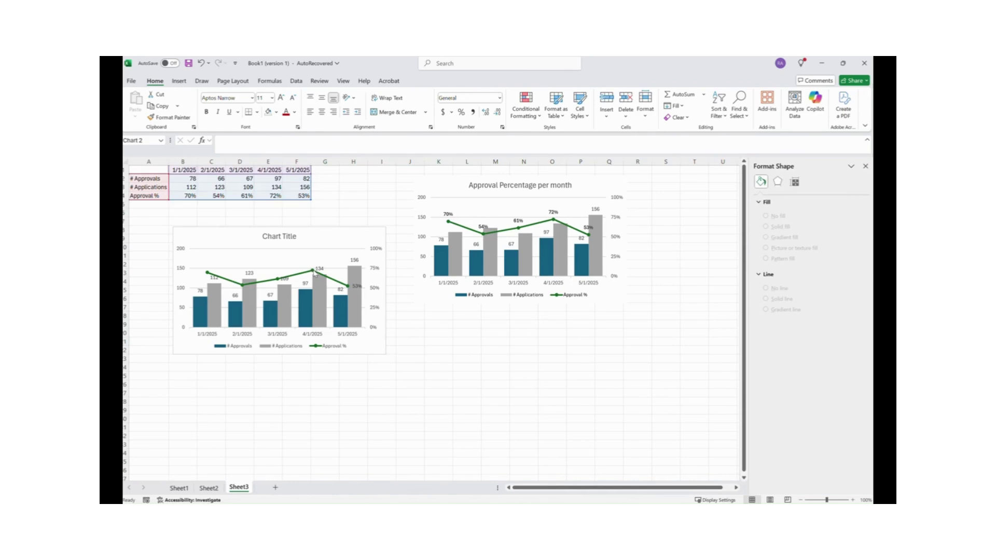
pyautogui.click(313, 271)
pyautogui.rightClick(314, 271)
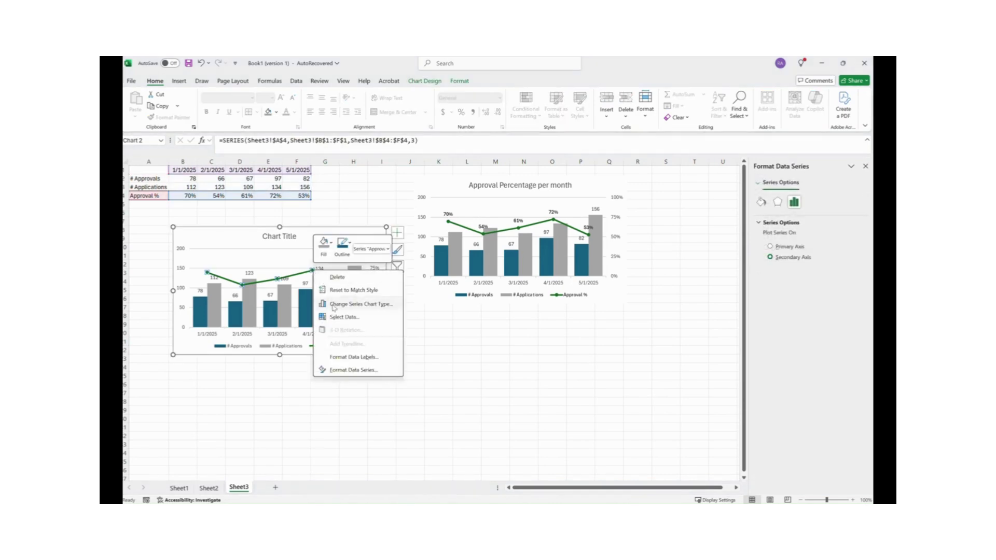
pyautogui.click(353, 358)
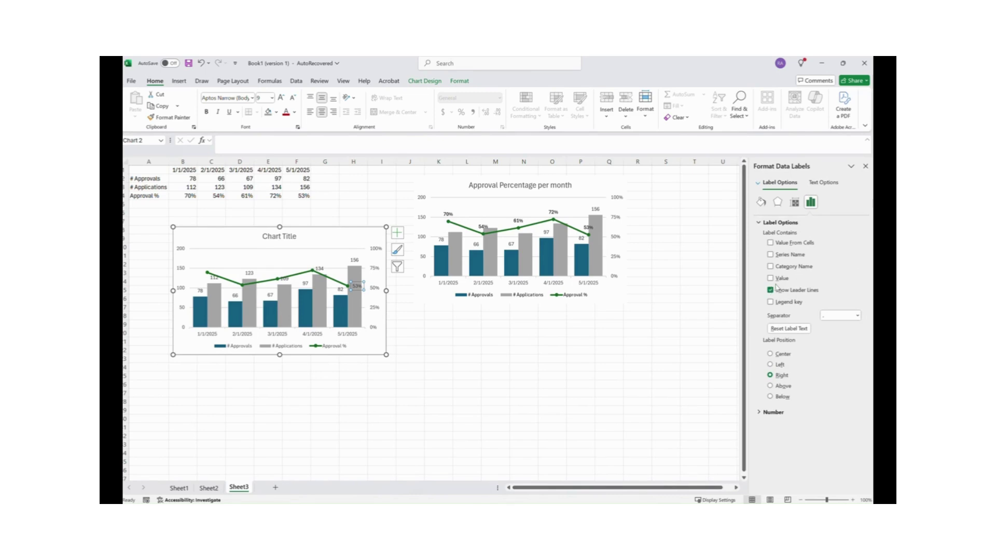
pyautogui.click(771, 243)
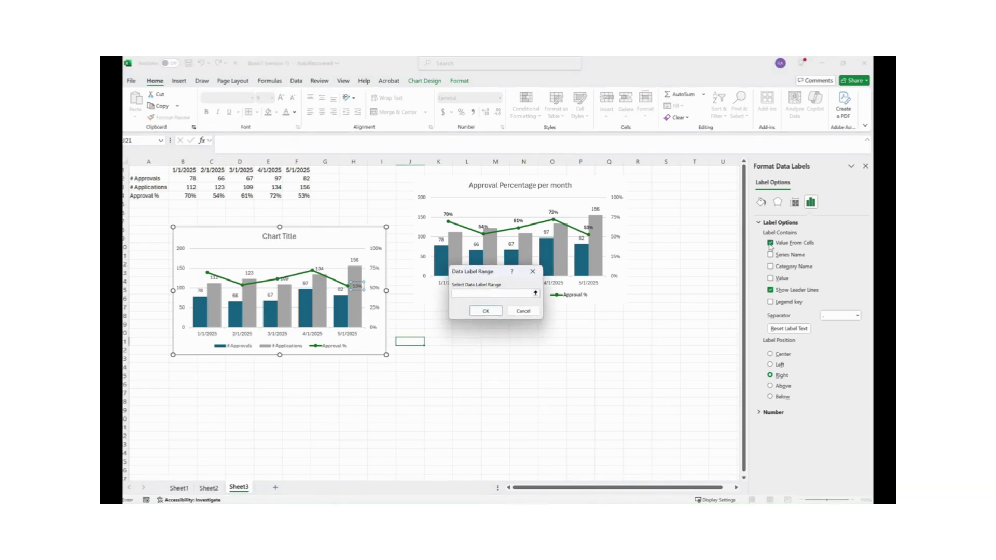
pyautogui.click(534, 312)
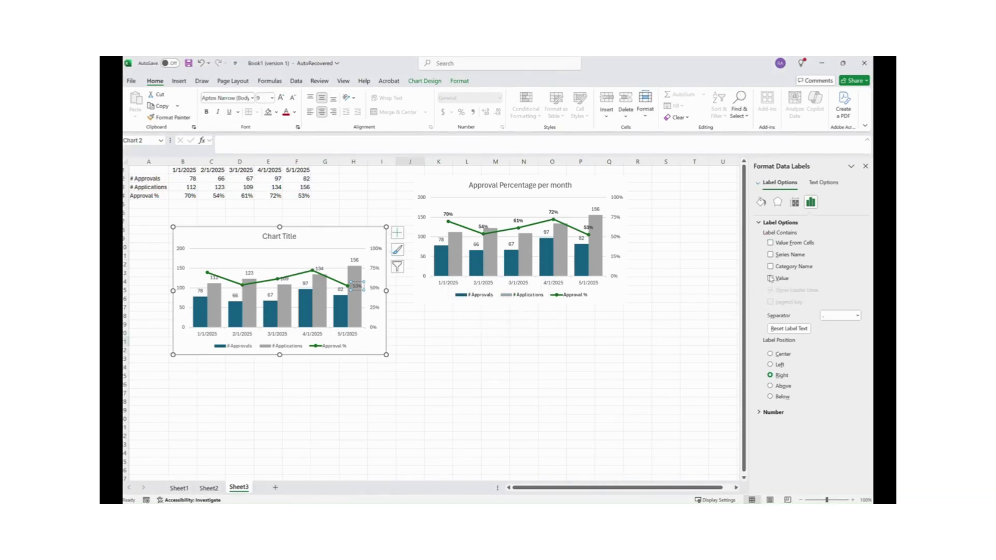
# - Remove the single data label from the 5/1/2025 point of the Approval % line
pyautogui.click(358, 293)
pyautogui.click(358, 291)
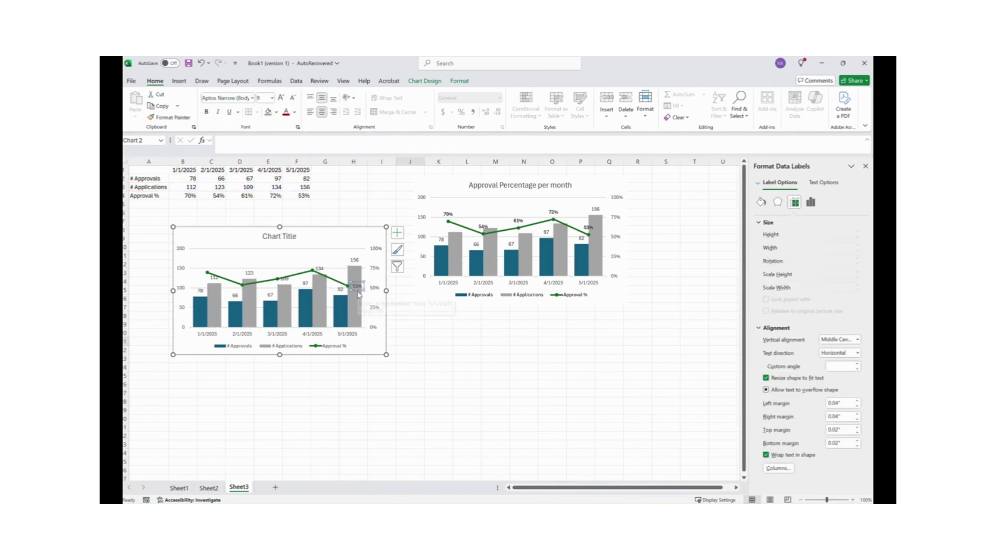
pyautogui.press('Escape')
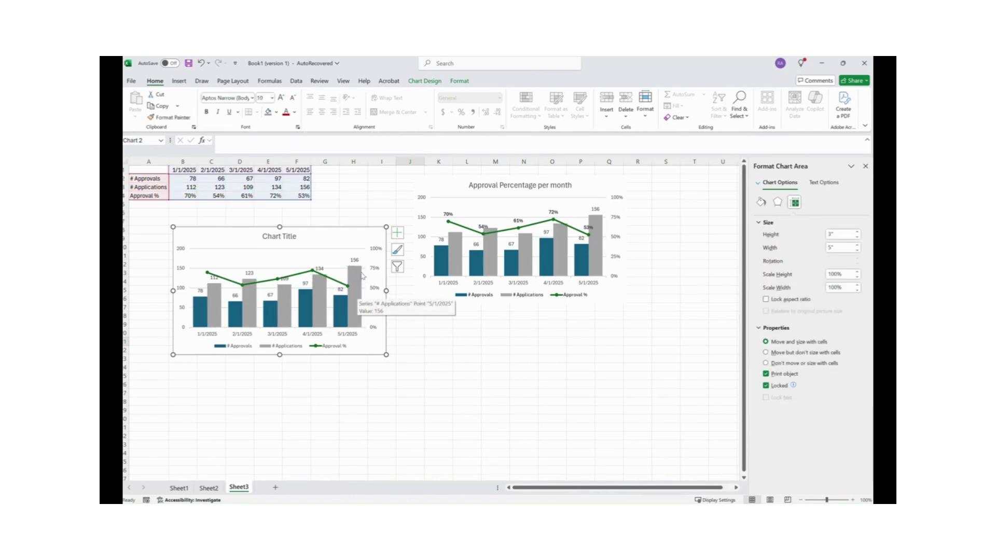
# - Add data labels to every point of the new chart's Approval % line
pyautogui.click(312, 270)
pyautogui.rightClick(312, 271)
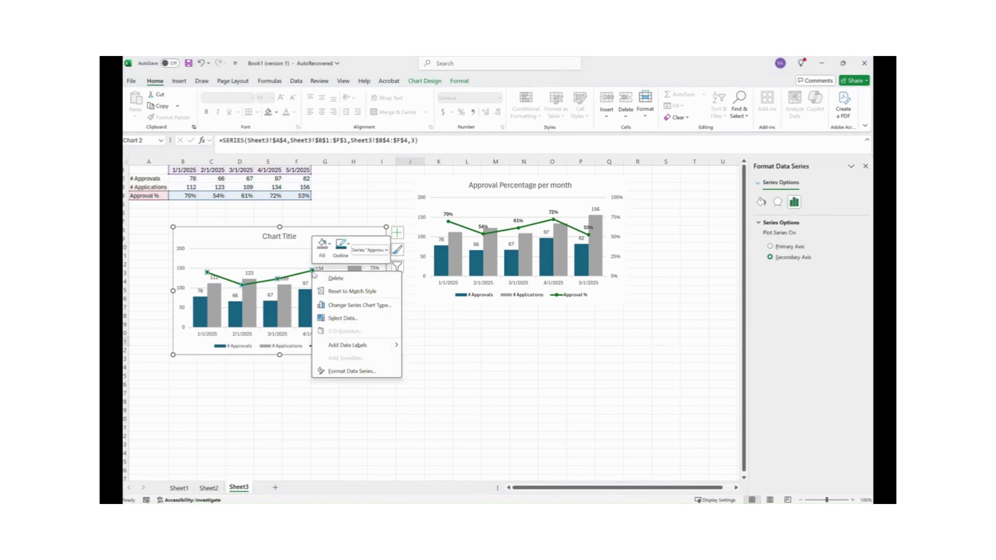
pyautogui.click(347, 346)
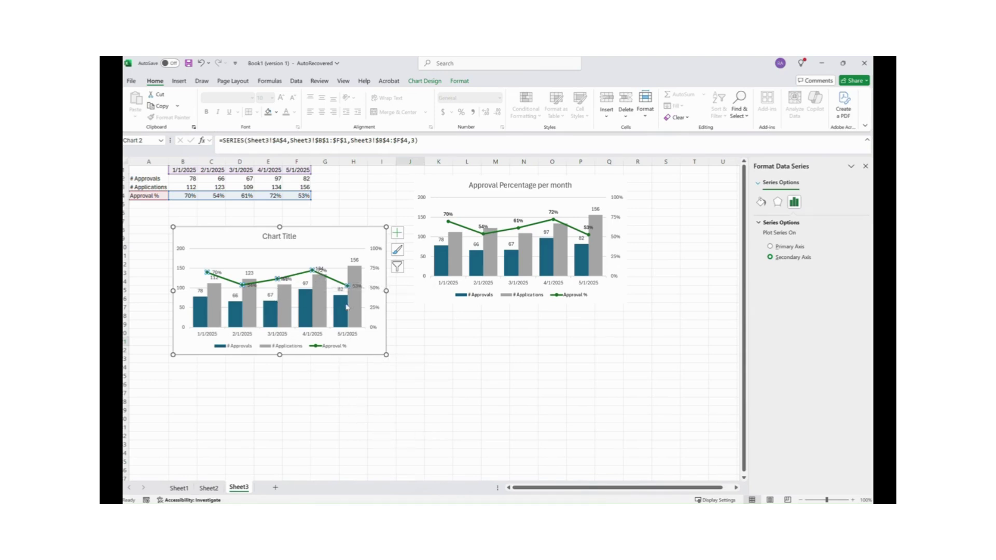
# - Position the Approval % data labels above the line and make them bold
pyautogui.click(358, 287)
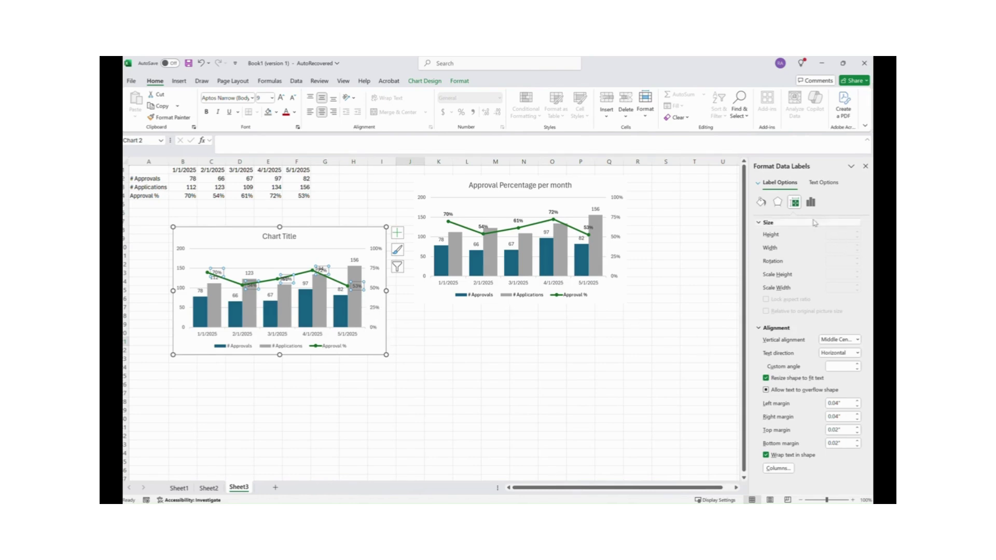
pyautogui.click(823, 184)
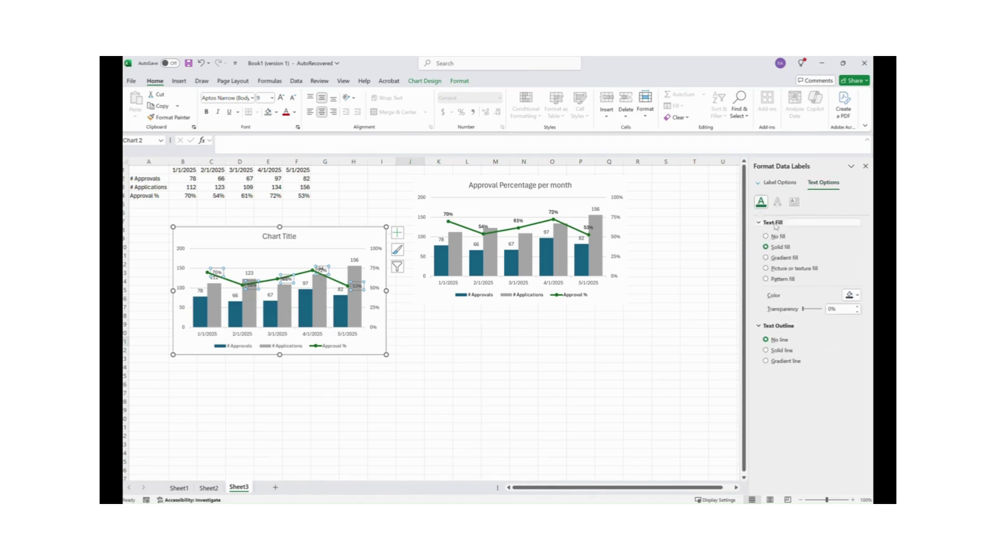
pyautogui.click(780, 184)
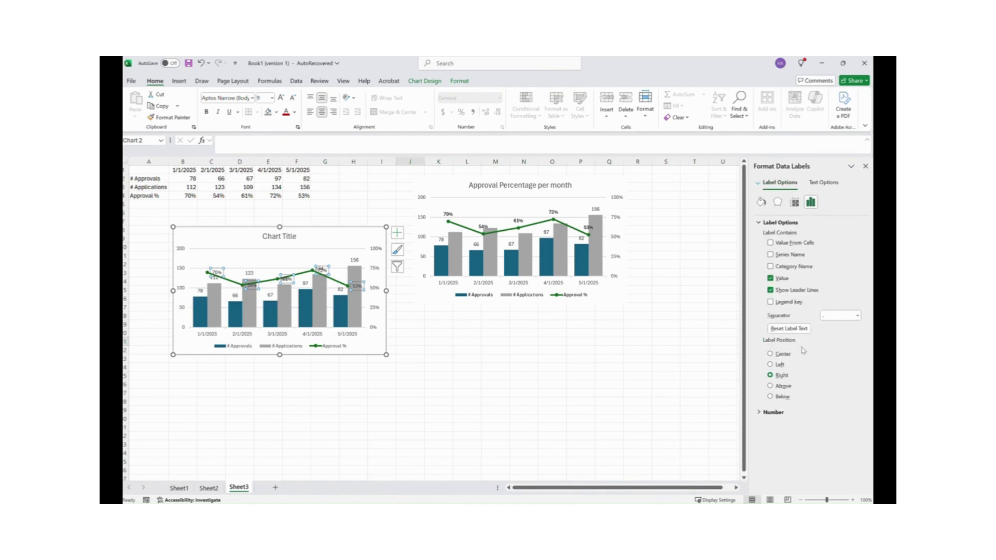
pyautogui.click(770, 386)
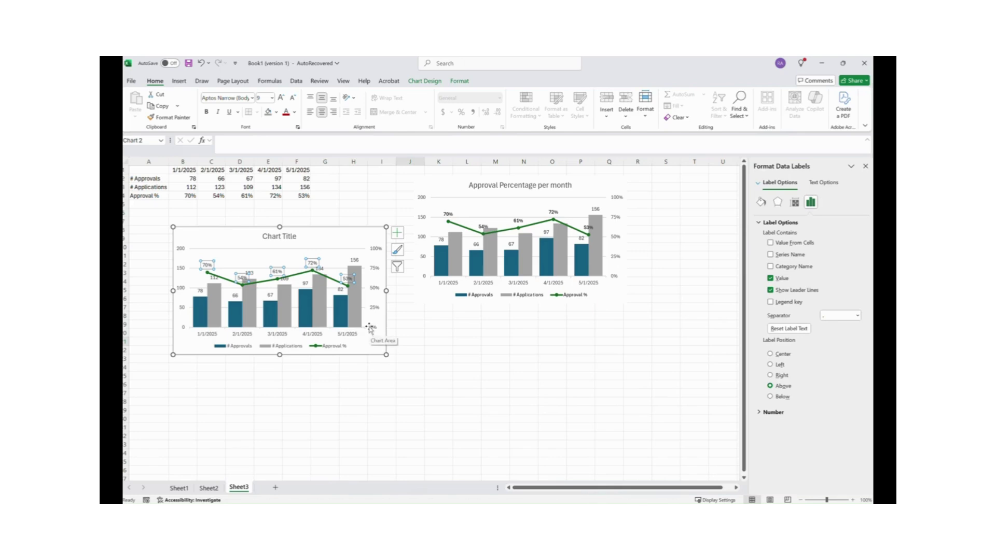
pyautogui.click(206, 114)
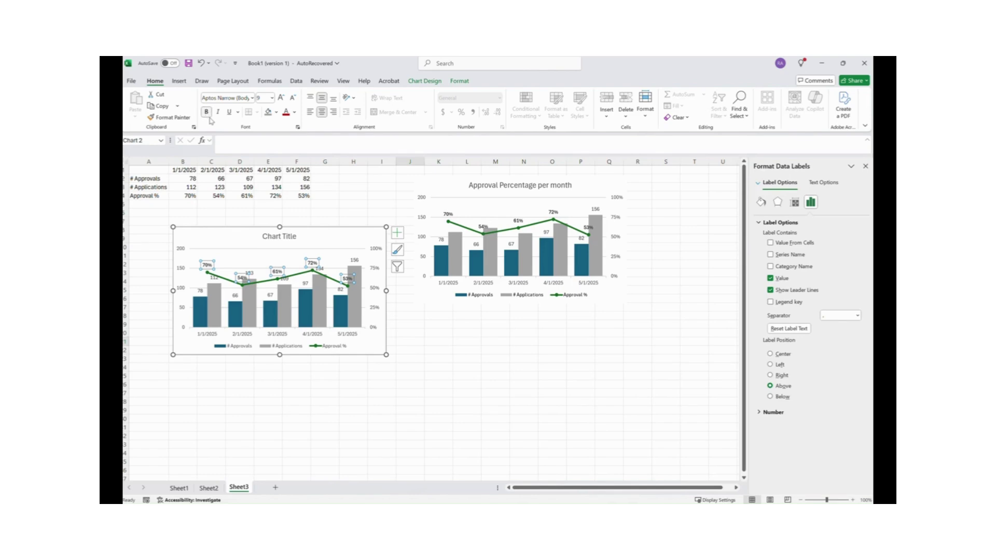
pyautogui.click(417, 374)
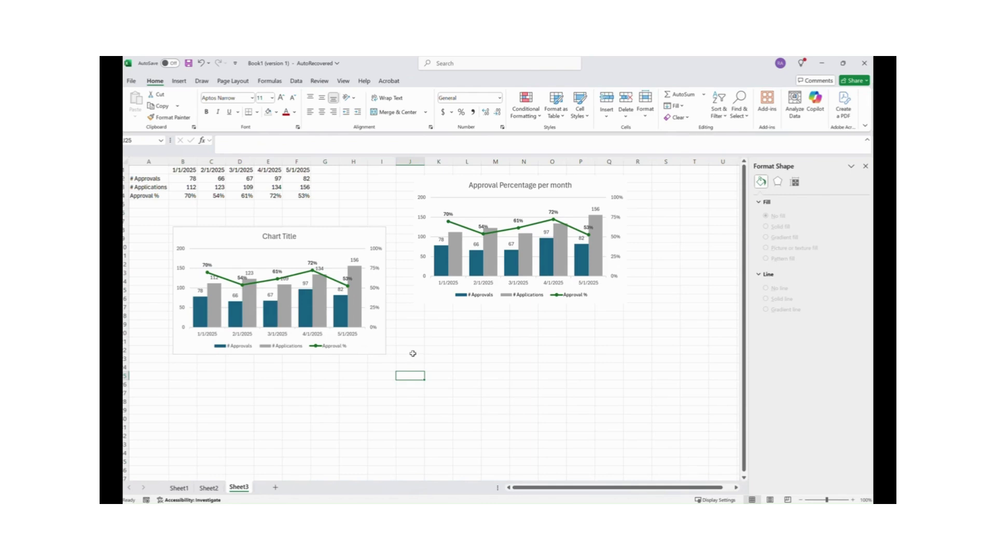
# - Replace the new chart's placeholder title with "Approval Percentage per month"
pyautogui.click(290, 240)
pyautogui.moveTo(297, 236); pyautogui.dragTo(264, 237)
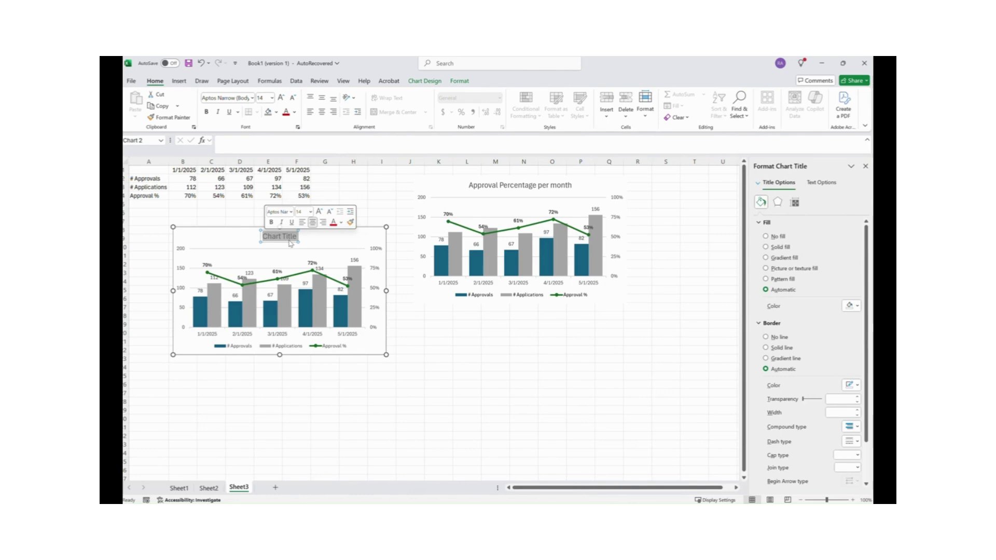
pyautogui.write('App')
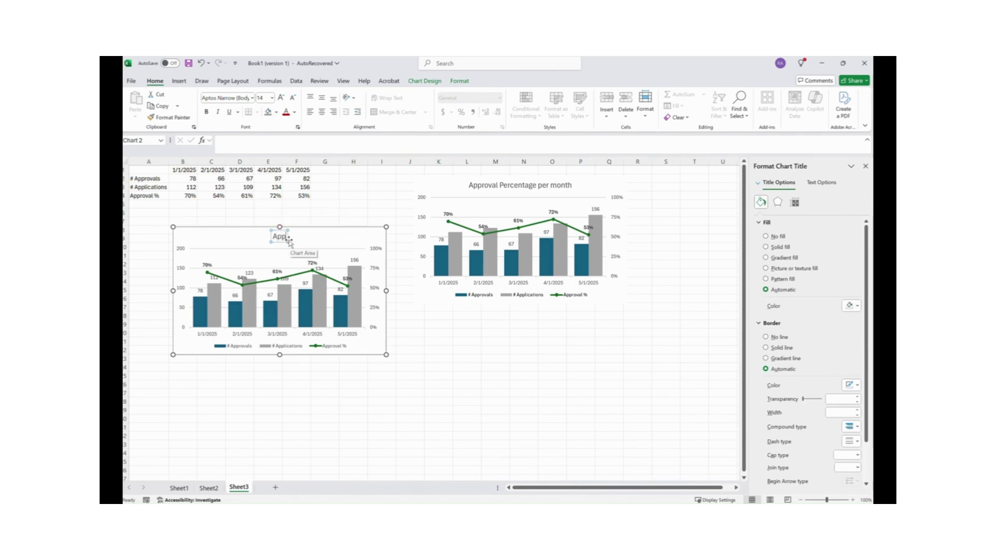
pyautogui.write('roval Per')
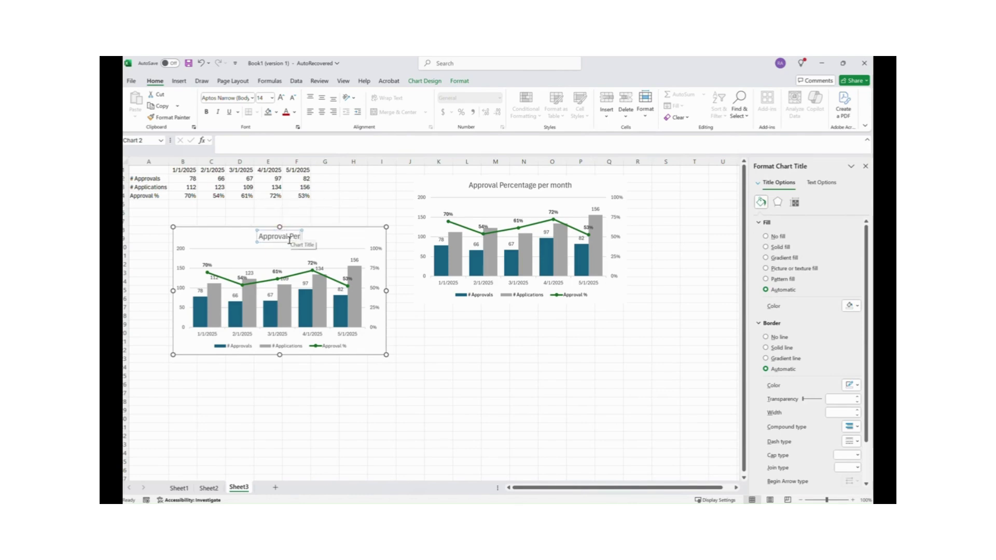
pyautogui.write('centage b')
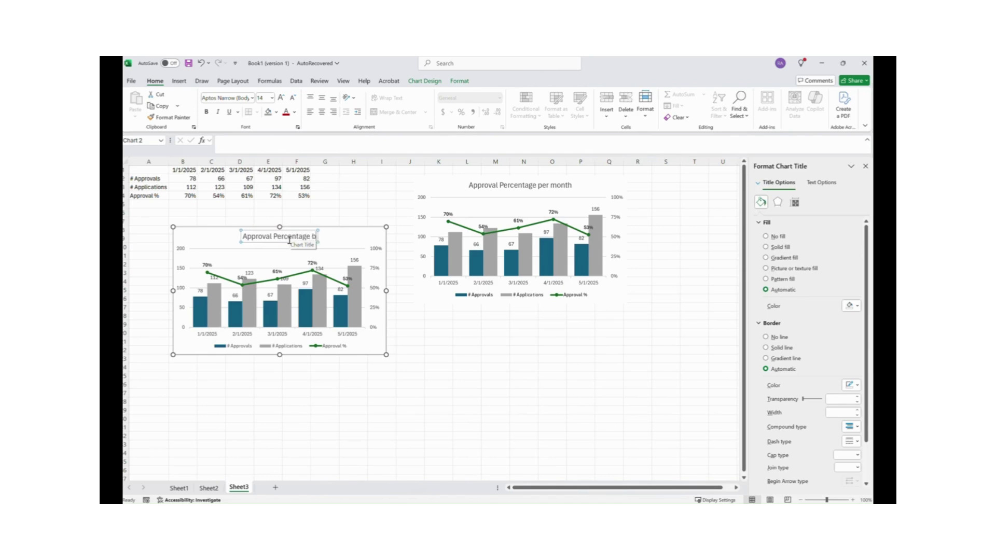
pyautogui.write('y')
pyautogui.press('BackSpace')
pyautogui.press('BackSpace')
pyautogui.write('per month')
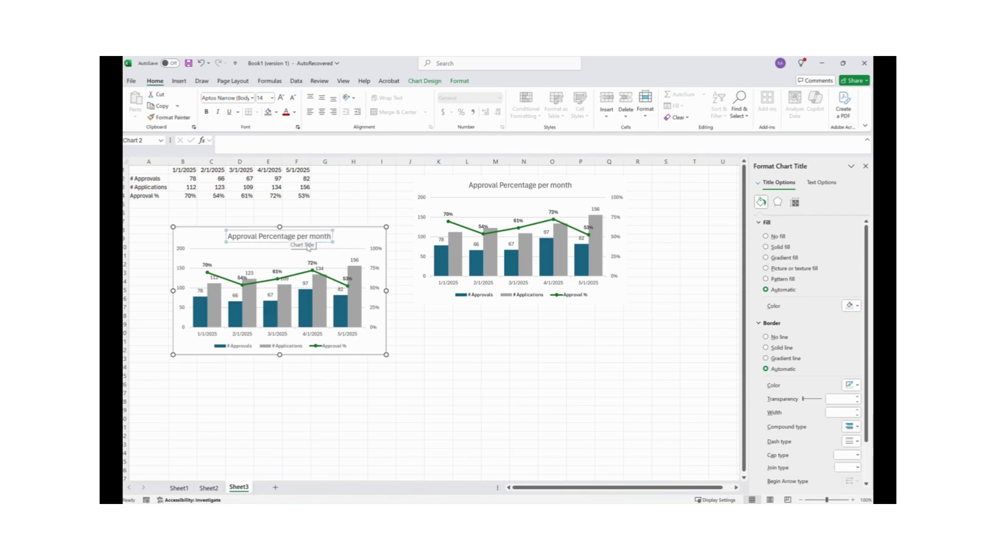
pyautogui.click(435, 333)
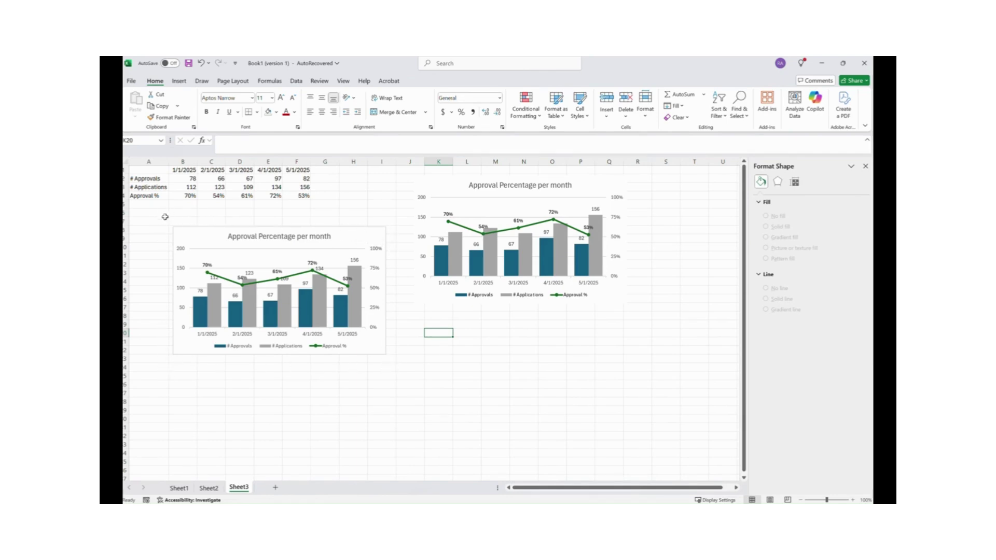
# - Remove the border line from the new chart's chart area
pyautogui.click(352, 237)
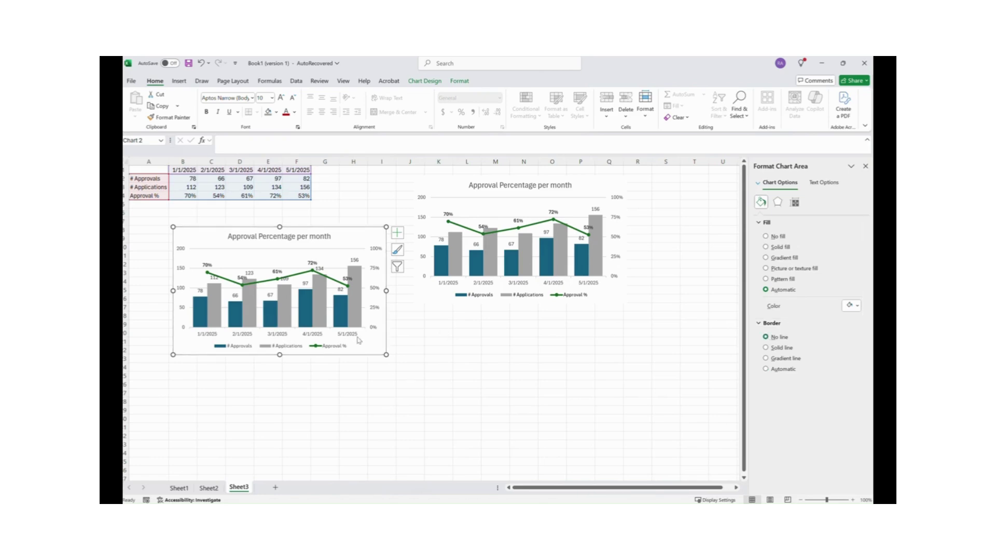
pyautogui.click(450, 334)
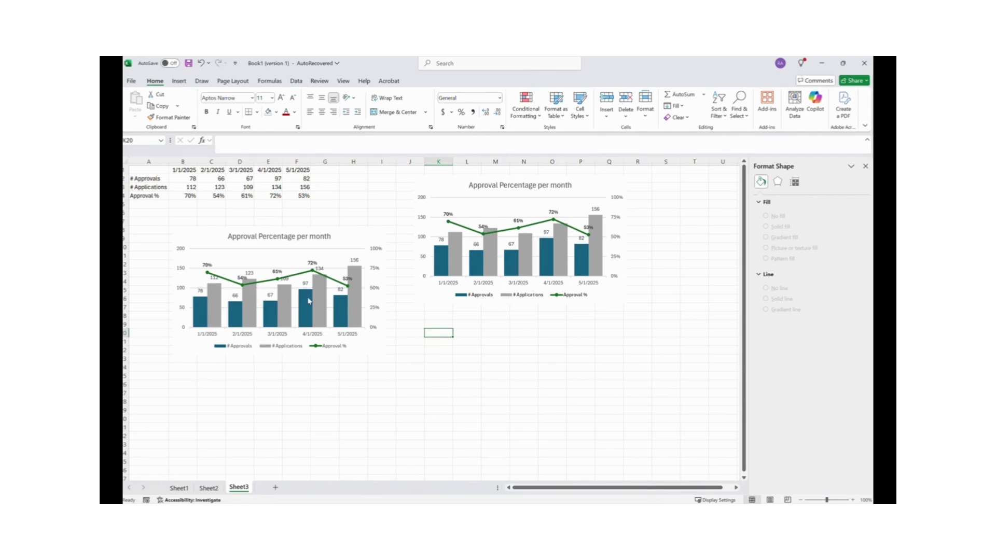
pyautogui.moveTo(318, 306)
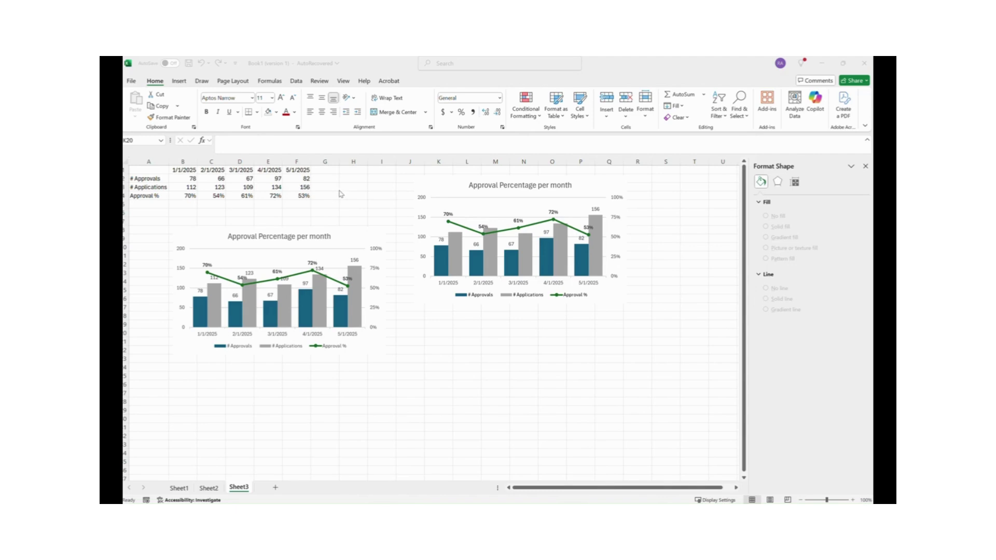
# - Extend the monthly date headers through 8/1/2025 and fill the Approval % formula across the three added months
pyautogui.click(289, 169)
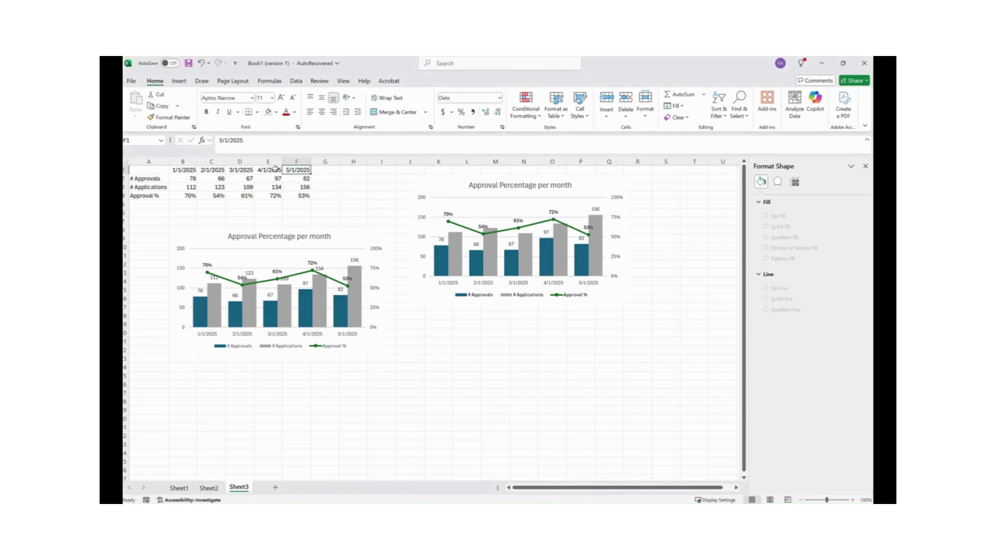
pyautogui.click(272, 169)
pyautogui.moveTo(271, 169); pyautogui.dragTo(386, 176)
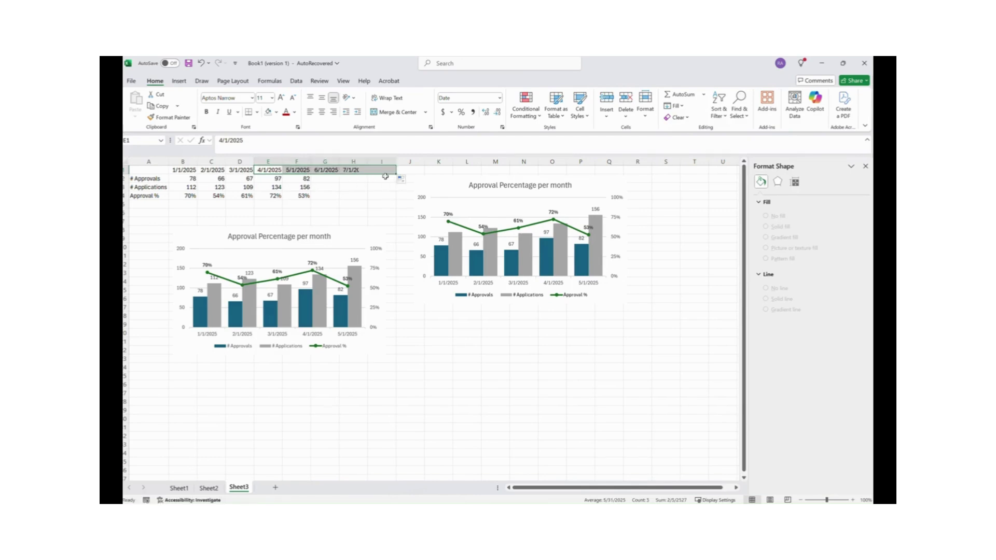
pyautogui.click(300, 195)
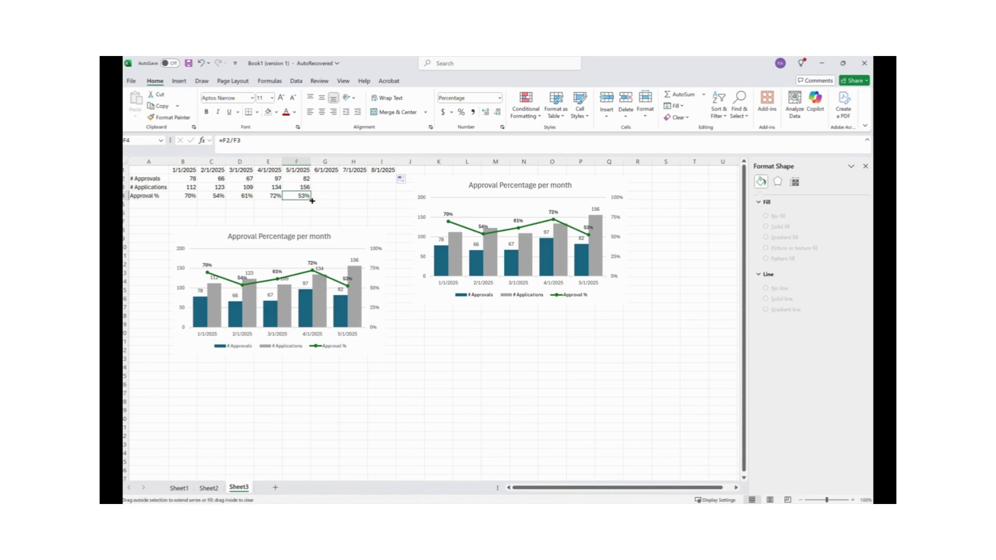
pyautogui.moveTo(311, 202); pyautogui.dragTo(383, 203)
# - Enter 90 approvals and 150 applications for 6/1/2025
pyautogui.click(326, 179)
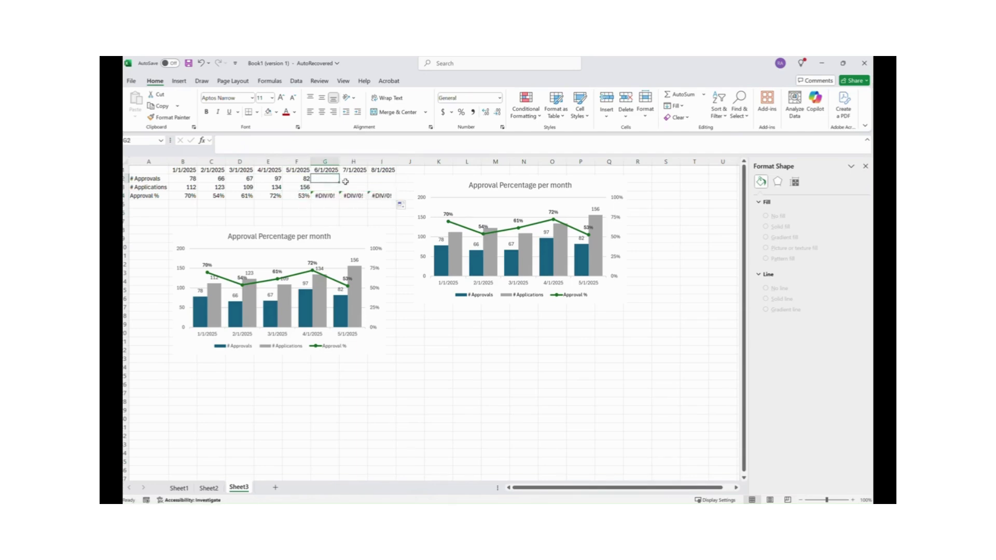
pyautogui.press('F2')
pyautogui.write('90')
pyautogui.press('Return')
pyautogui.write('150')
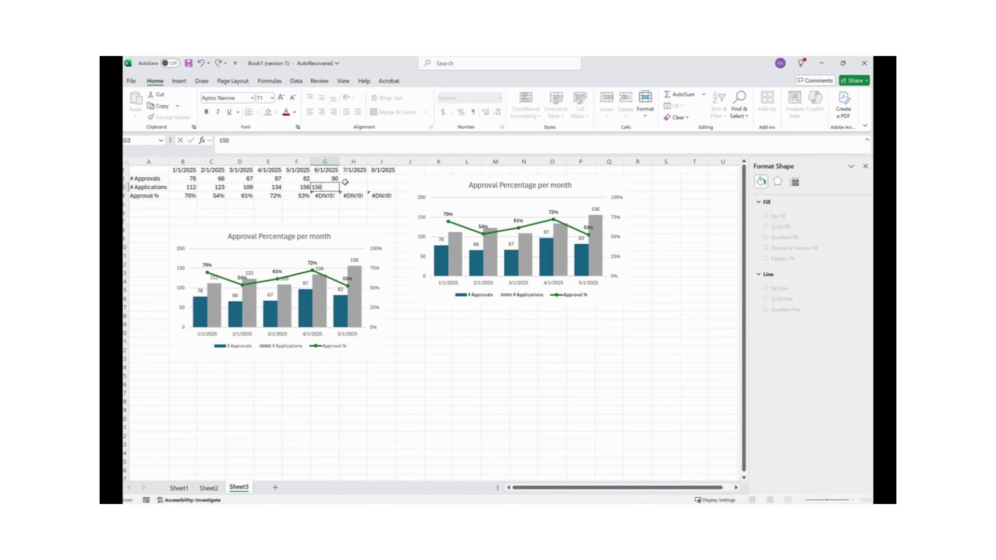
# - Enter 54 approvals and 100 applications for 7/1/2025
pyautogui.click(345, 180)
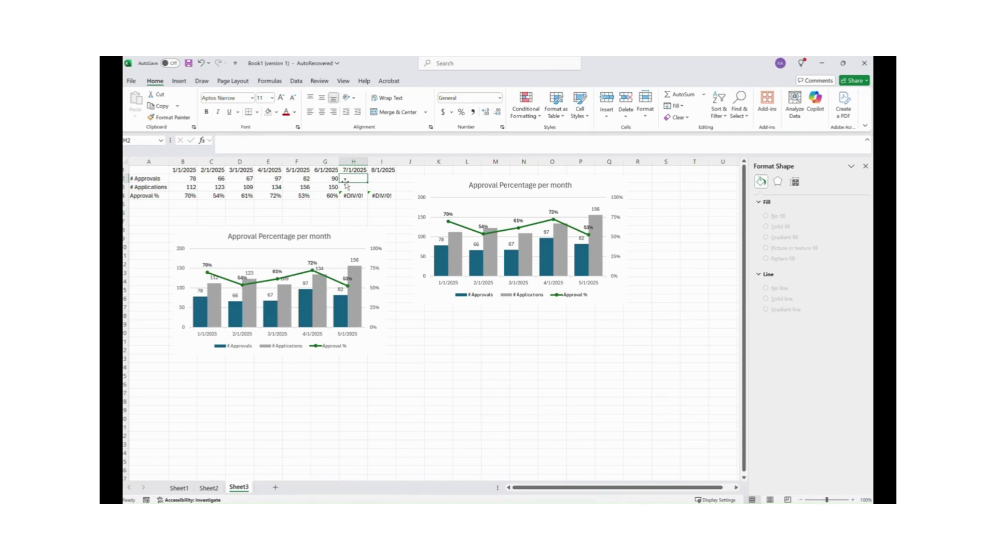
pyautogui.write('54')
pyautogui.press('Return')
pyautogui.write('100')
pyautogui.press('Tab')
# - Enter 62 approvals and 120 applications for 8/1/2025
pyautogui.press('Up')
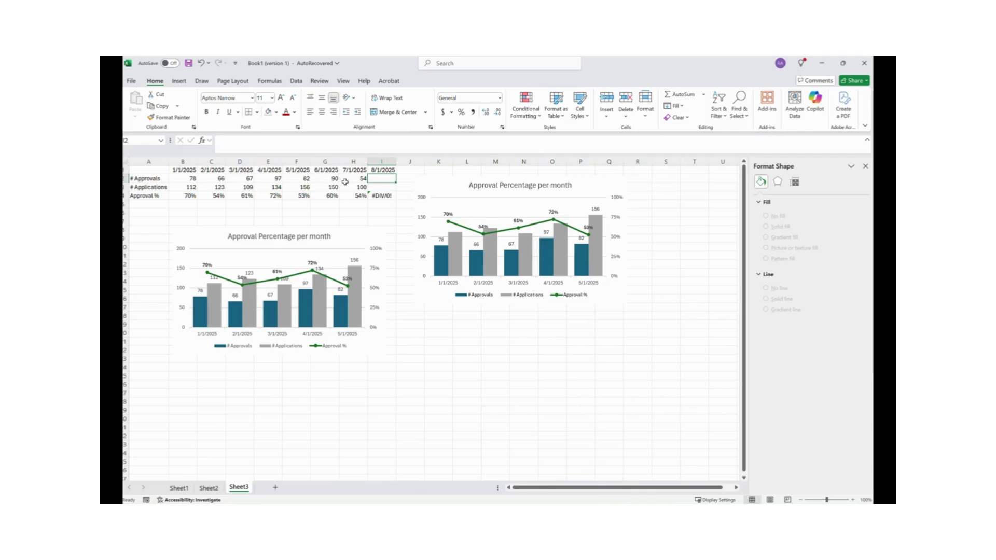
pyautogui.write('62')
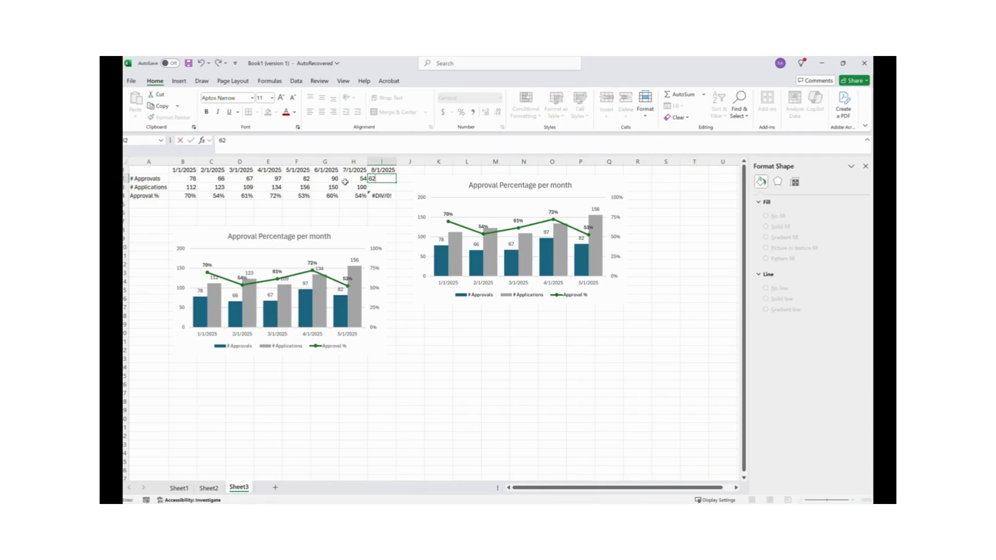
pyautogui.press('Return')
pyautogui.write('120')
pyautogui.click(346, 186)
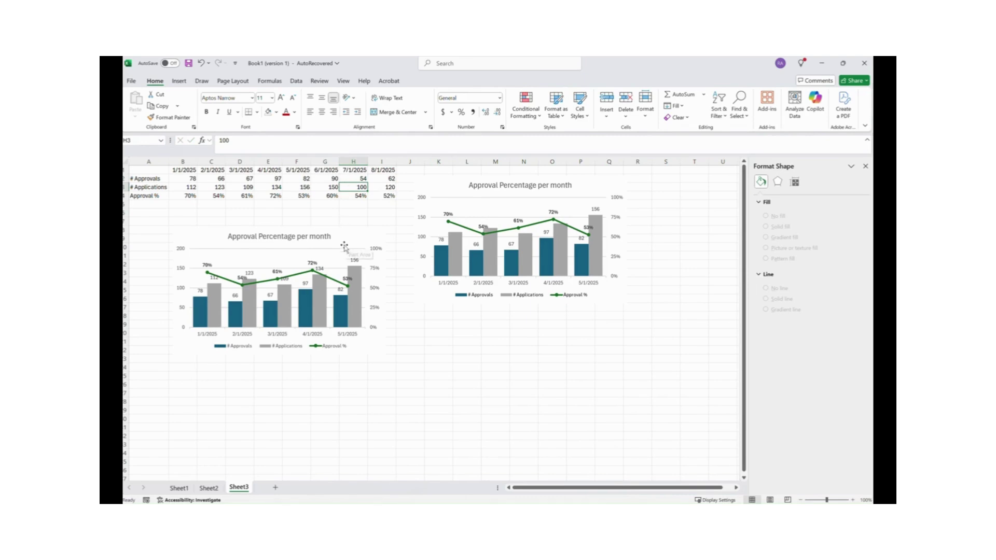
# - Extend the new chart's source data range to include the 6/1/2025 through 8/1/2025 columns
pyautogui.click(338, 261)
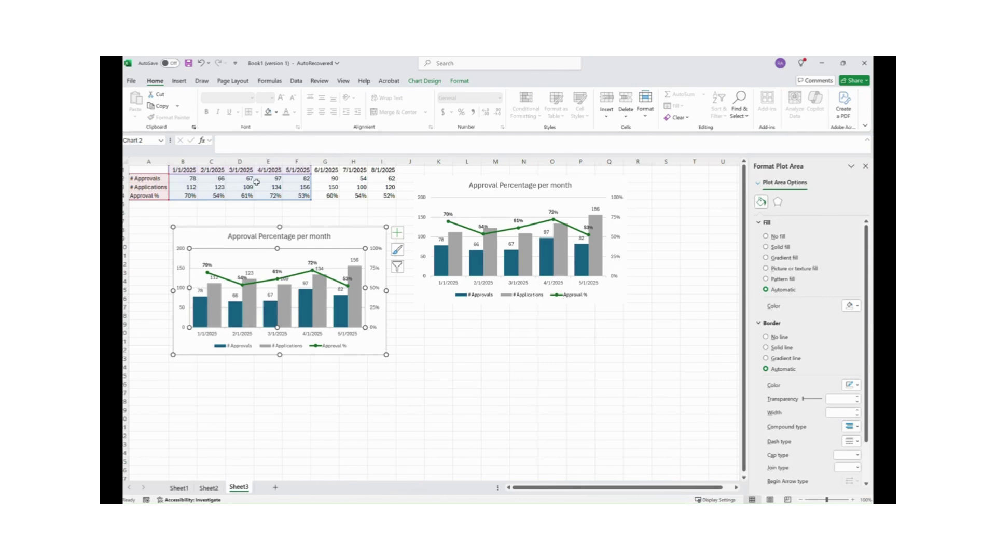
pyautogui.moveTo(311, 202); pyautogui.dragTo(387, 202)
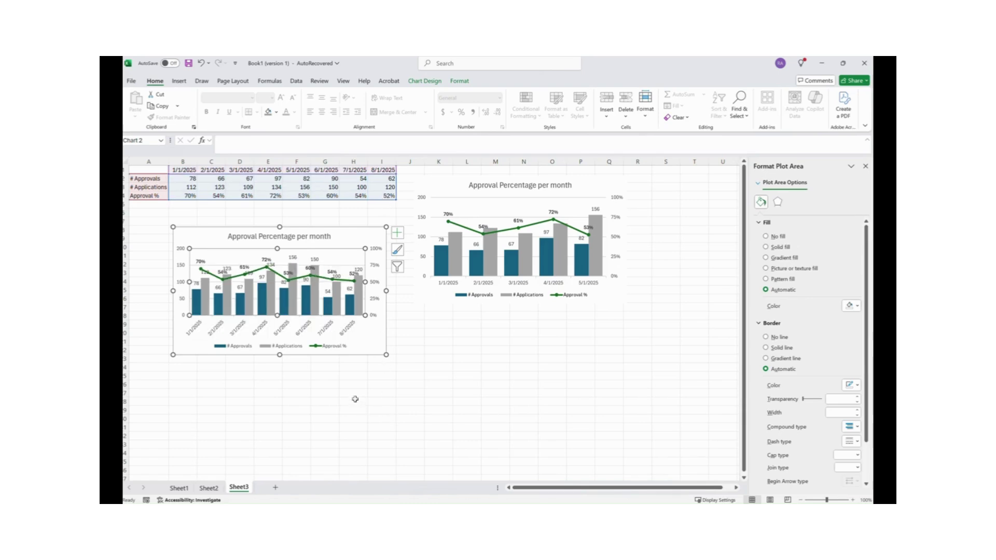
# - Set the text direction of the new chart's date axis labels to Rotate all text 270°
pyautogui.click(347, 333)
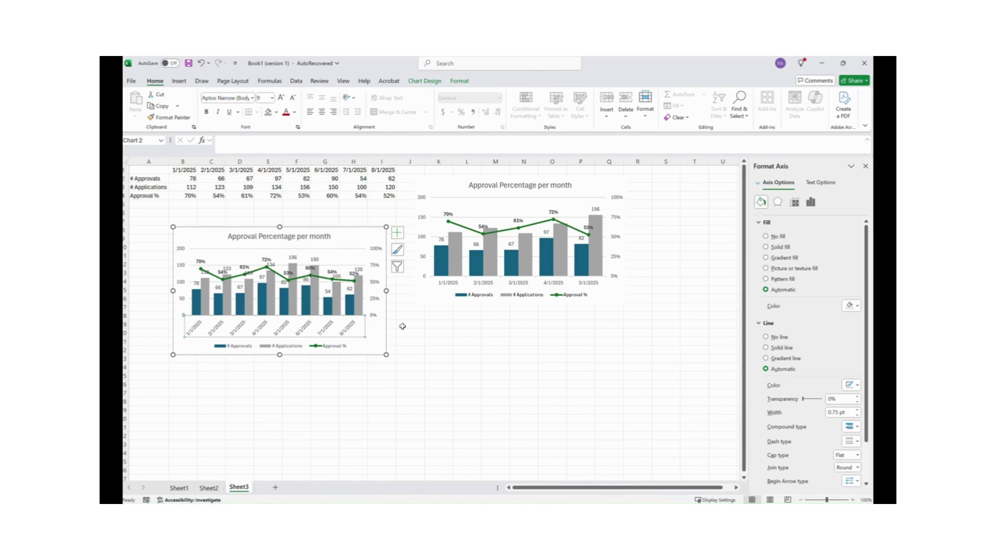
pyautogui.scroll(-2, 794, 367)
pyautogui.scroll(-1, 794, 368)
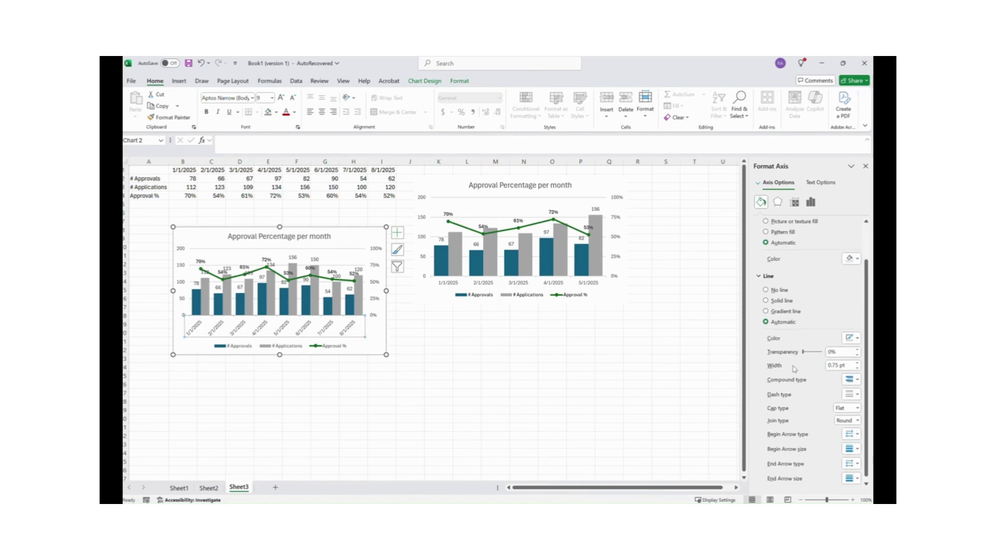
pyautogui.scroll(2, 797, 372)
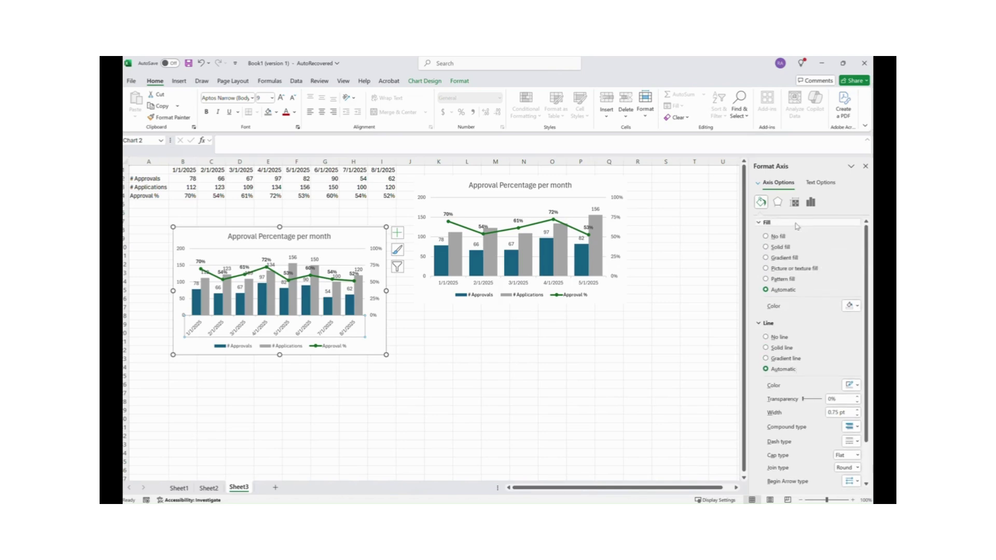
pyautogui.click(819, 183)
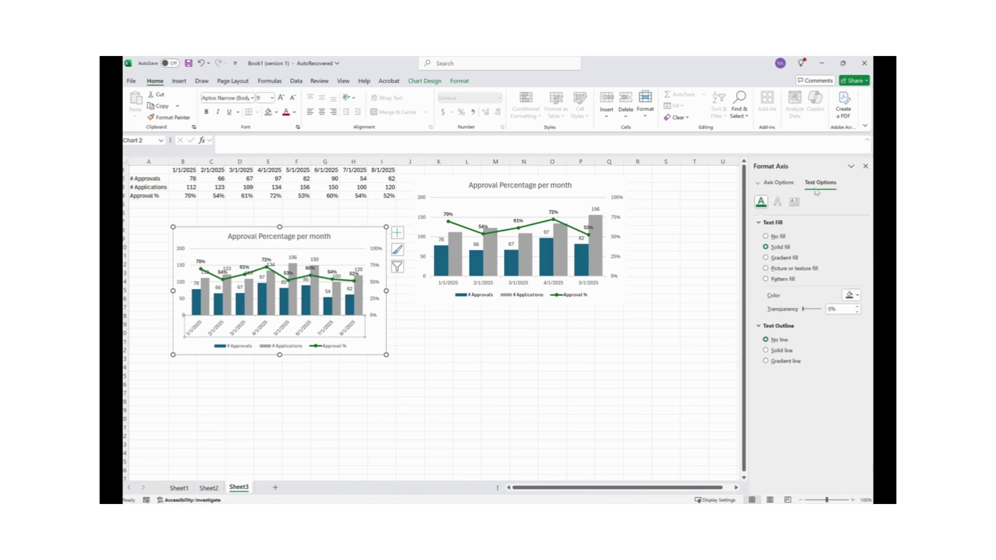
pyautogui.click(778, 203)
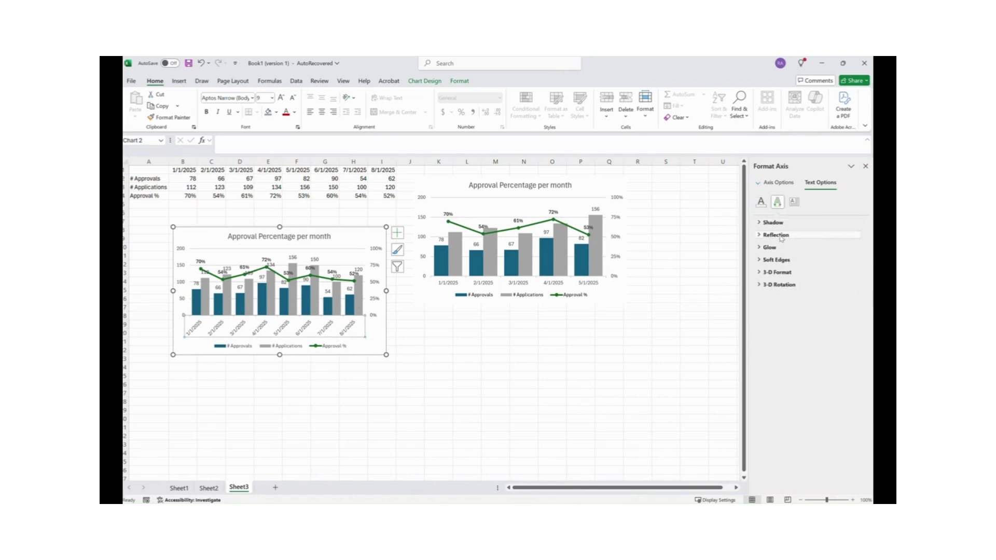
pyautogui.click(794, 202)
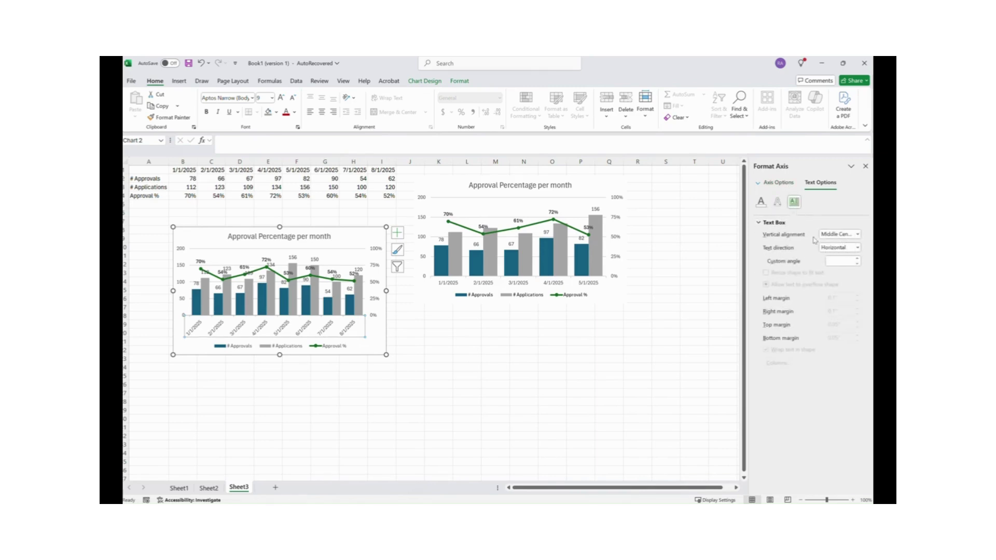
pyautogui.click(858, 234)
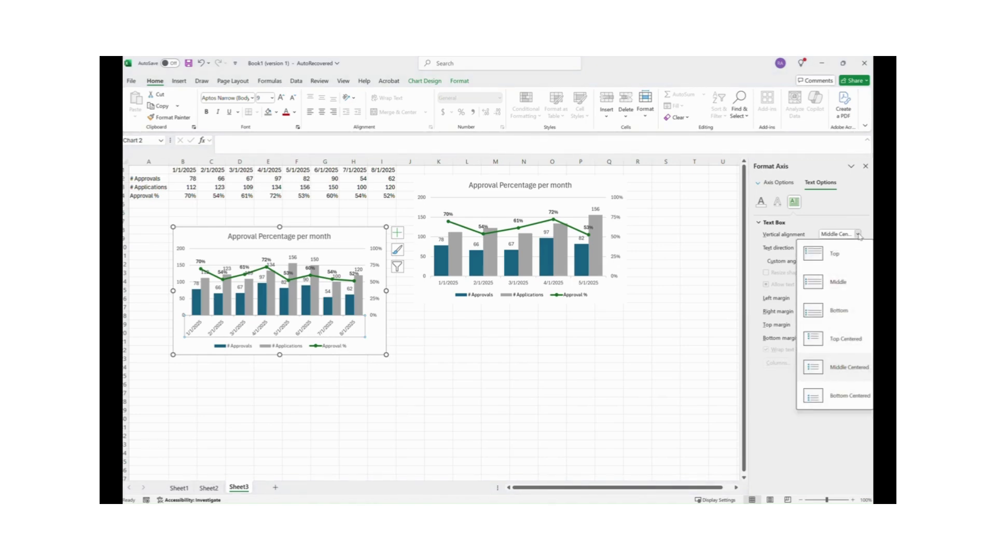
pyautogui.click(844, 237)
pyautogui.click(859, 248)
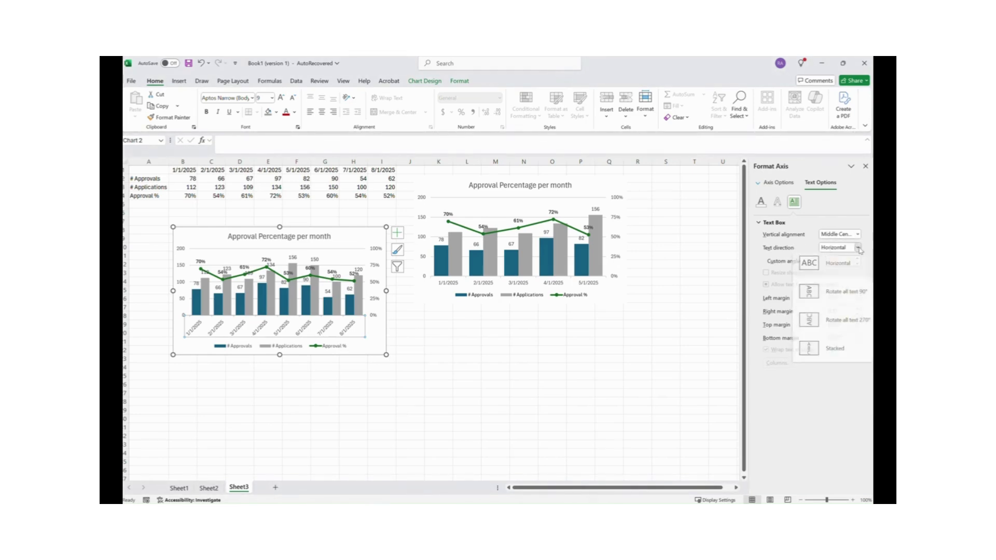
pyautogui.click(841, 328)
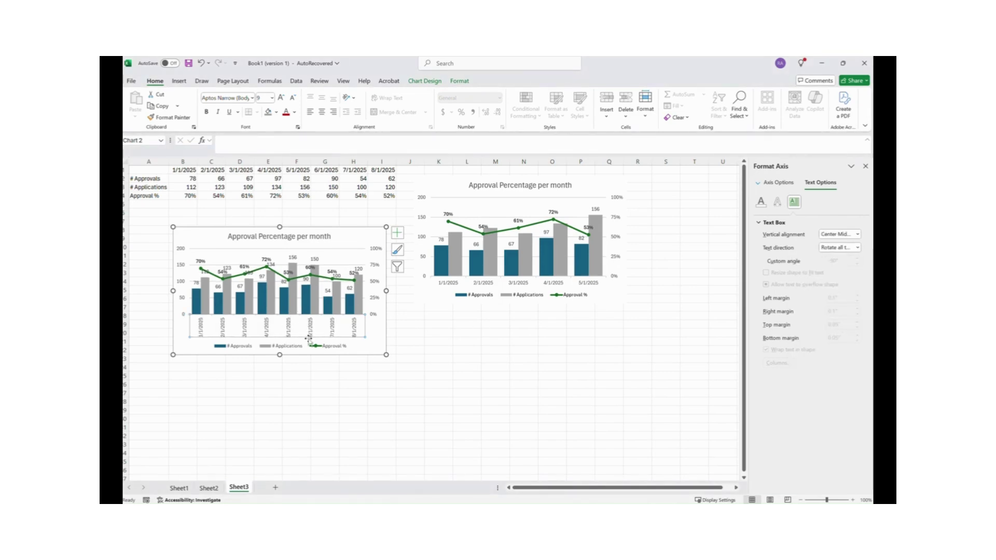
pyautogui.click(358, 393)
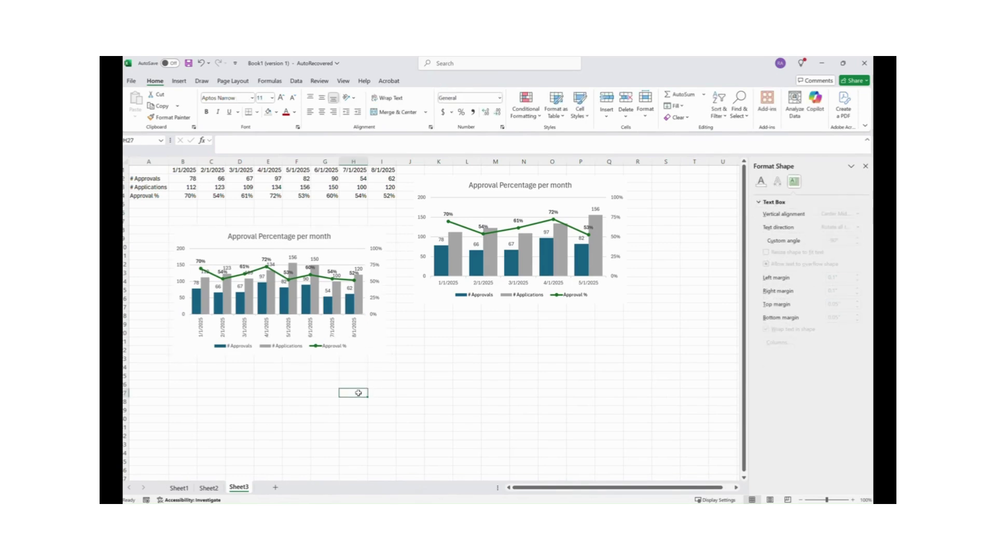